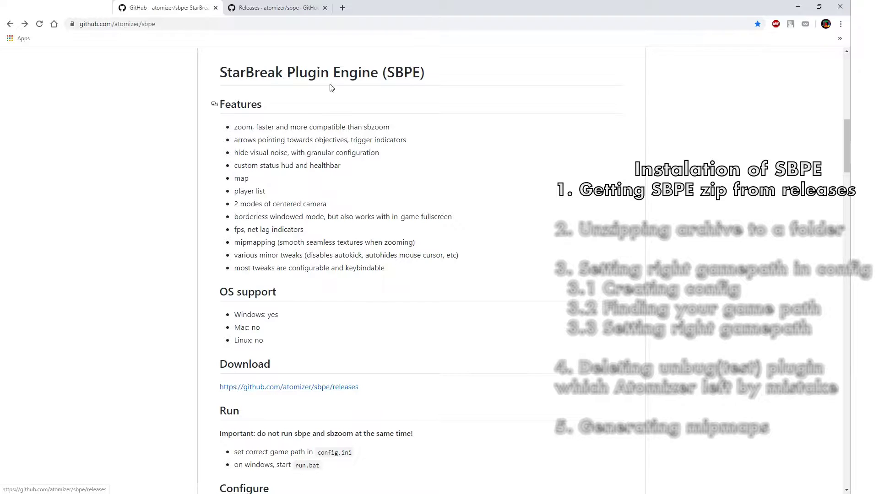
Step: Start downloading sbpe-windows-1.7.0.zip from the sbpe Releases page, then pause and cancel it
left_click(297, 9)
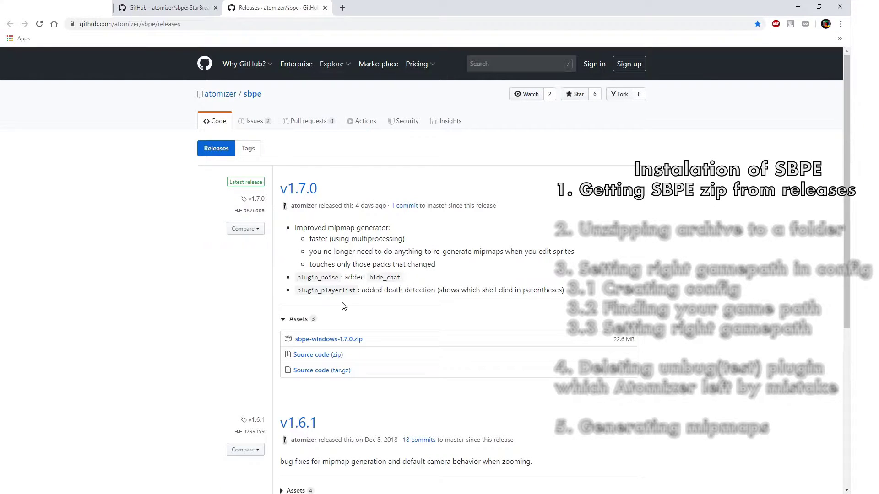
left_click(352, 346)
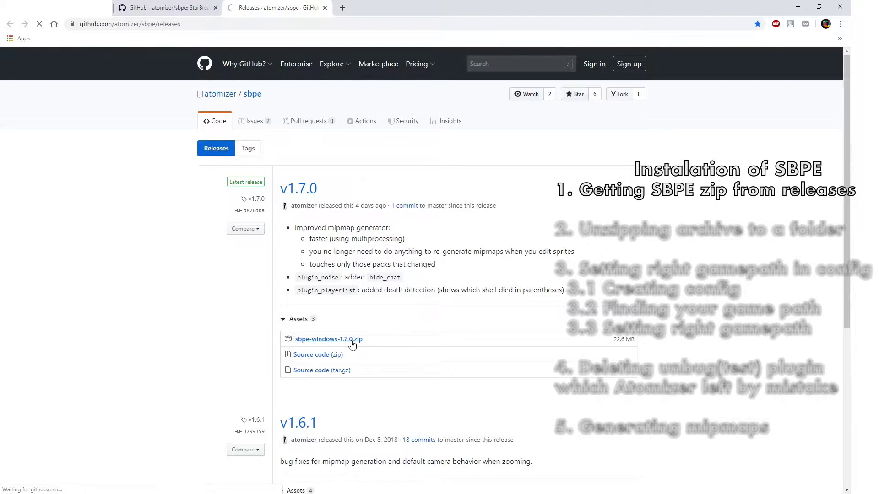
right_click(60, 485)
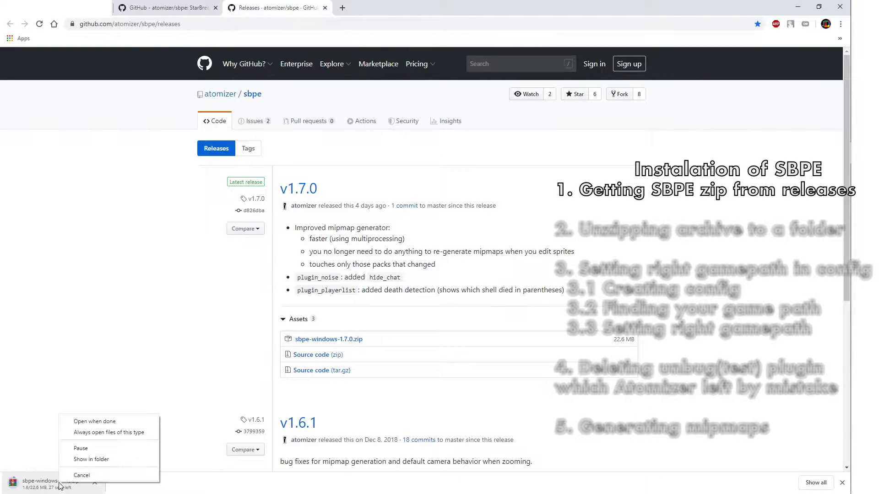
left_click(87, 449)
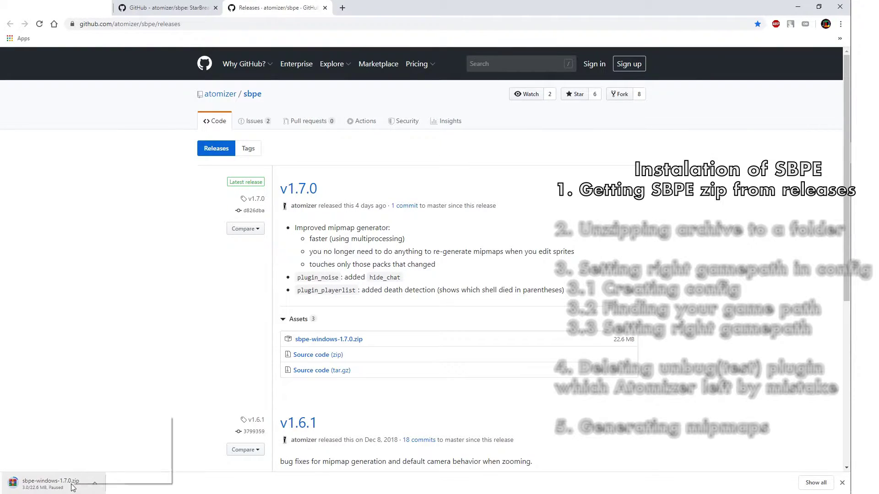
right_click(72, 488)
left_click(94, 477)
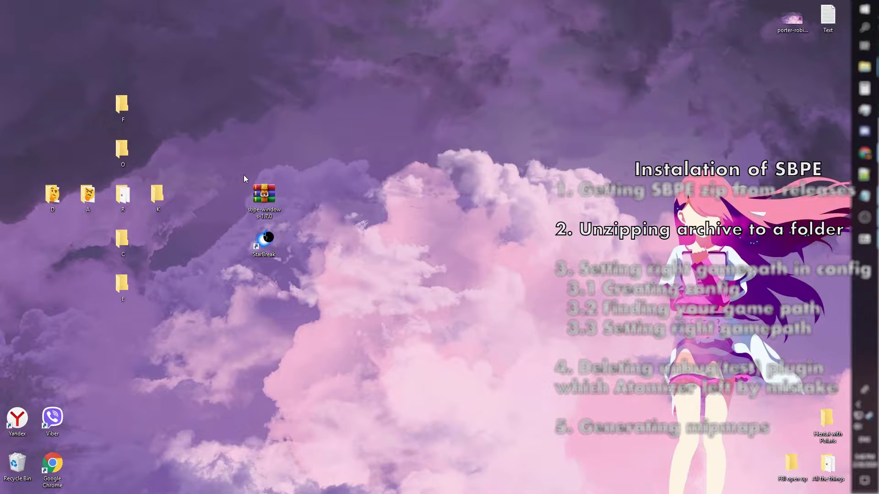
Step: Create a new folder named SBPE on the desktop
left_click(864, 239)
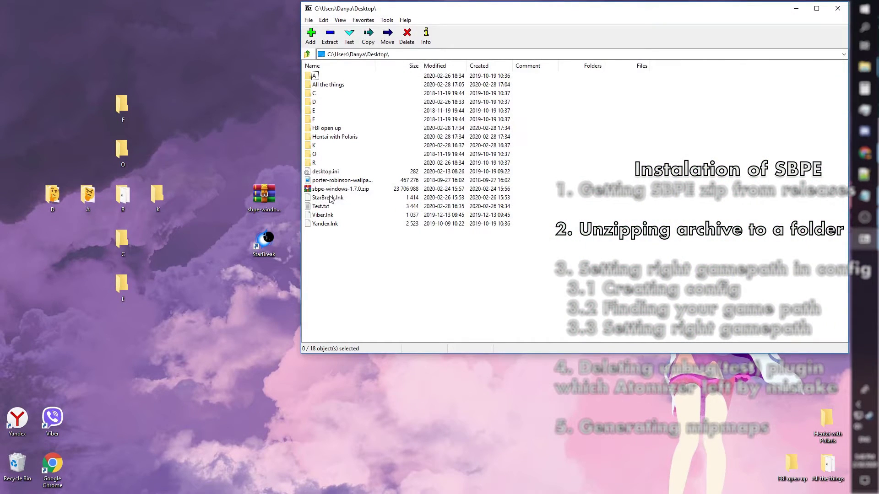
right_click(290, 199)
mouse_move(311, 288)
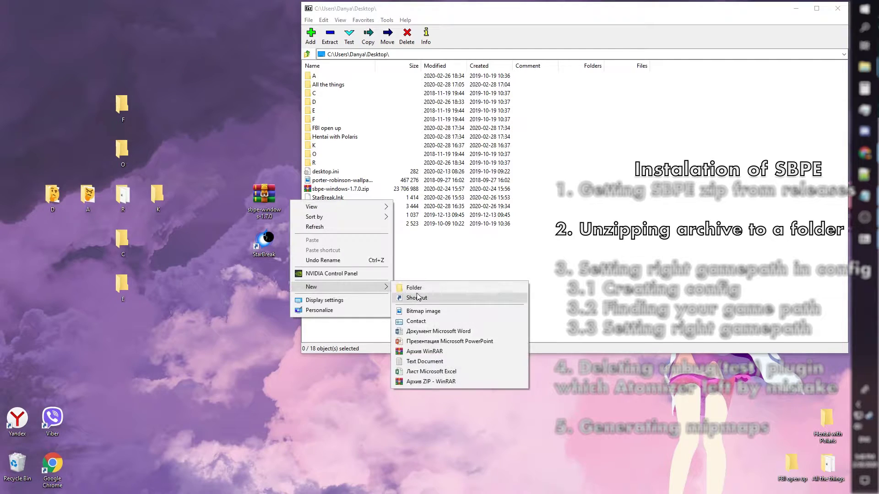
left_click(415, 288)
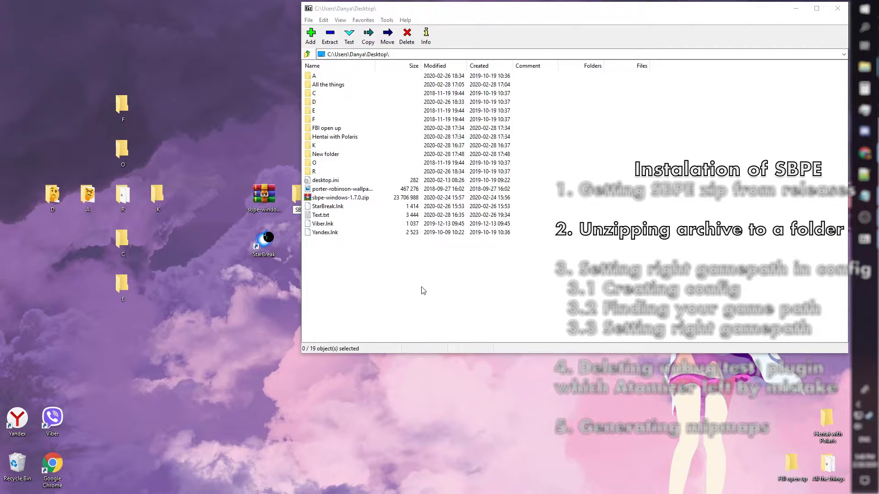
Step: Extract sbpe-windows-1.7.0.zip with WinRAR into Desktop\SBPE and close the archive
double_click(345, 197)
left_click(330, 36)
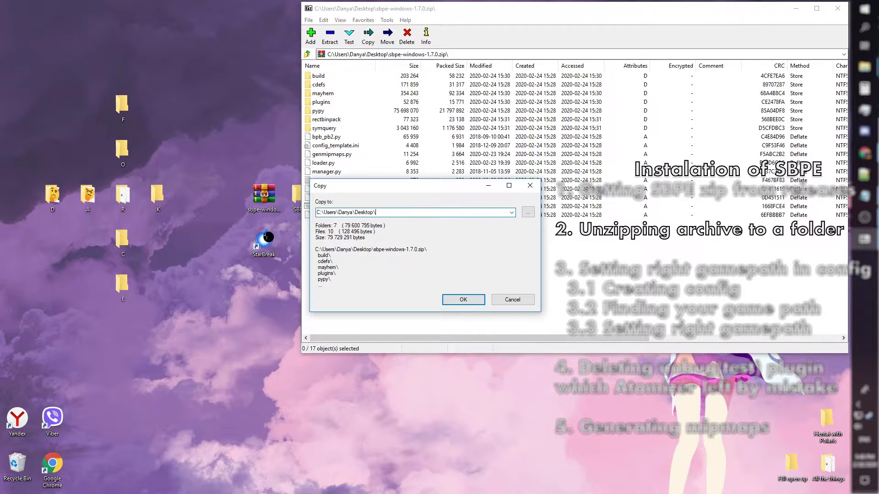
left_click(464, 300)
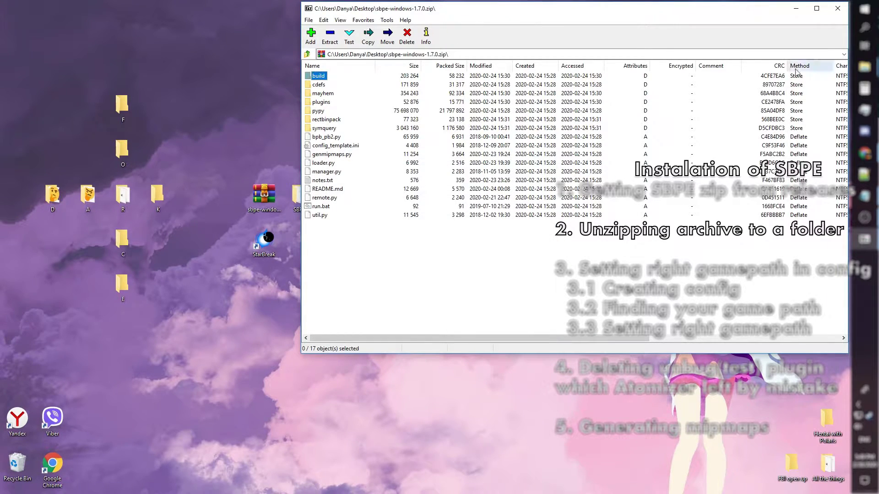
left_click(837, 8)
Step: In the SBPE folder, duplicate config_template, rename the copy to Config, then delete it
double_click(298, 198)
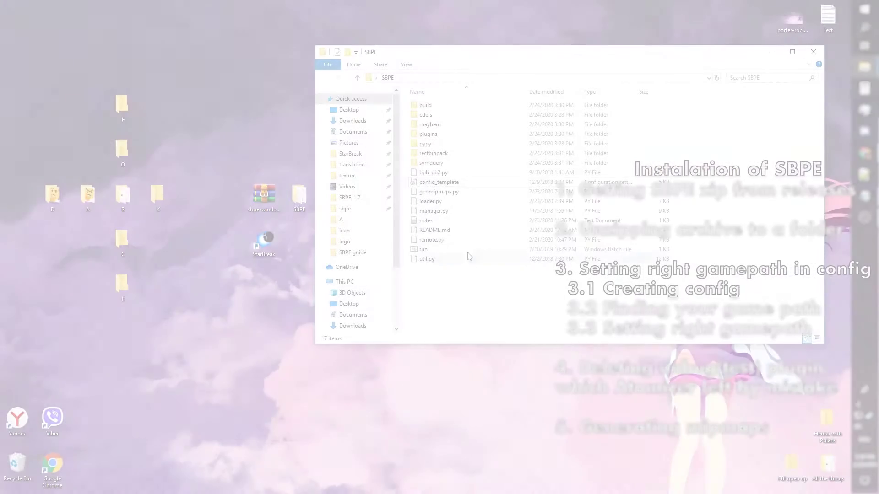
right_click(445, 187)
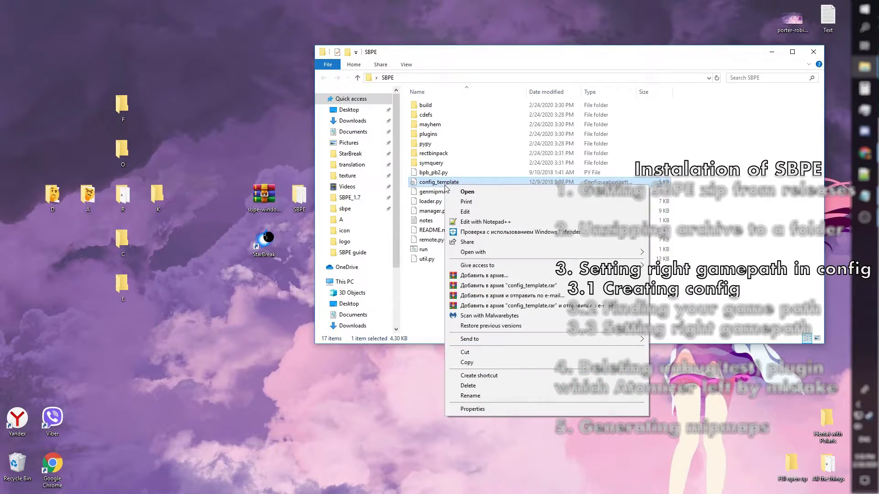
left_click(471, 361)
right_click(479, 307)
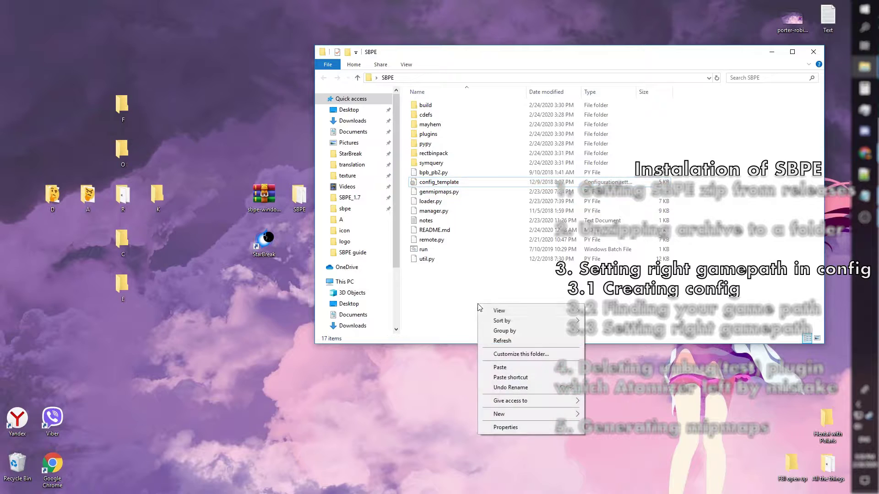
left_click(502, 367)
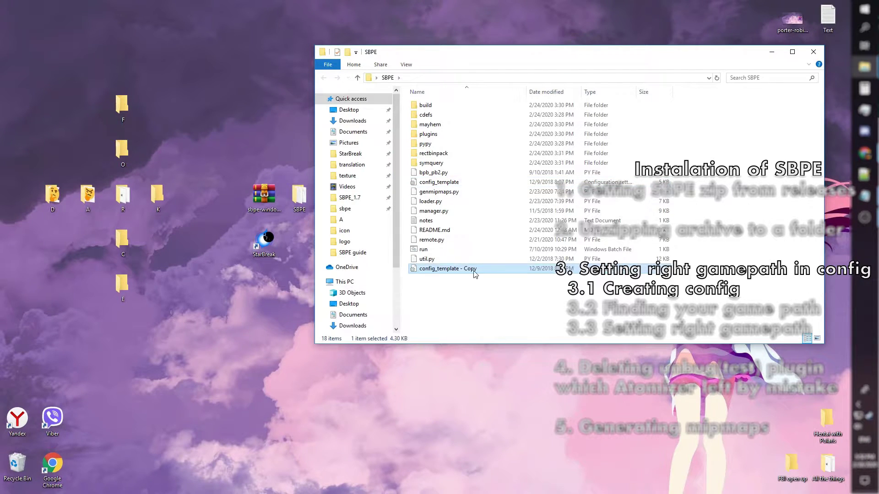
right_click(456, 274)
left_click(462, 261)
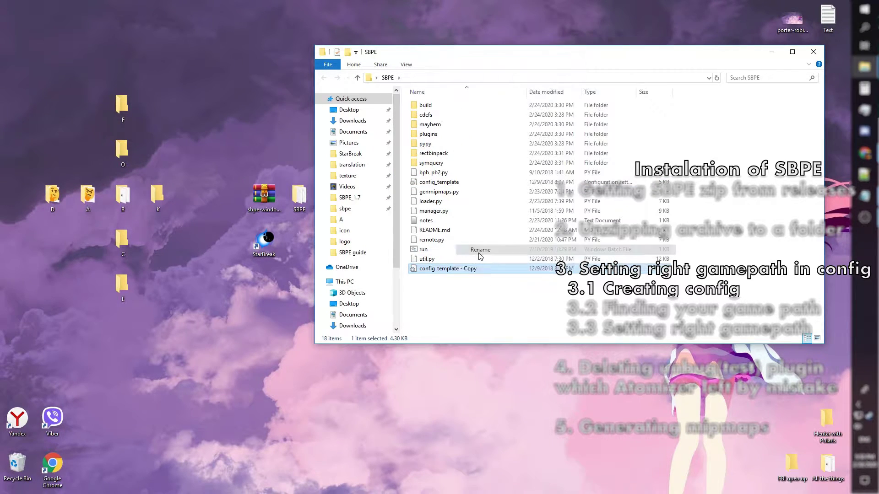
type("Config")
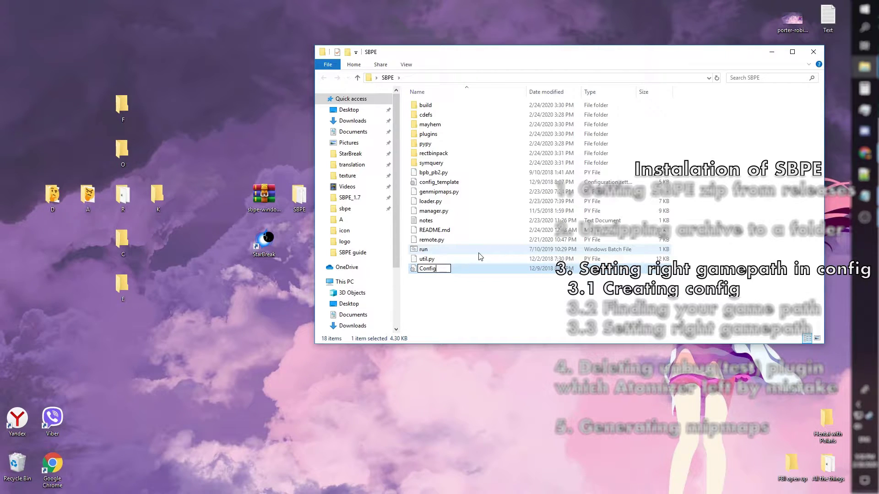
key("Return")
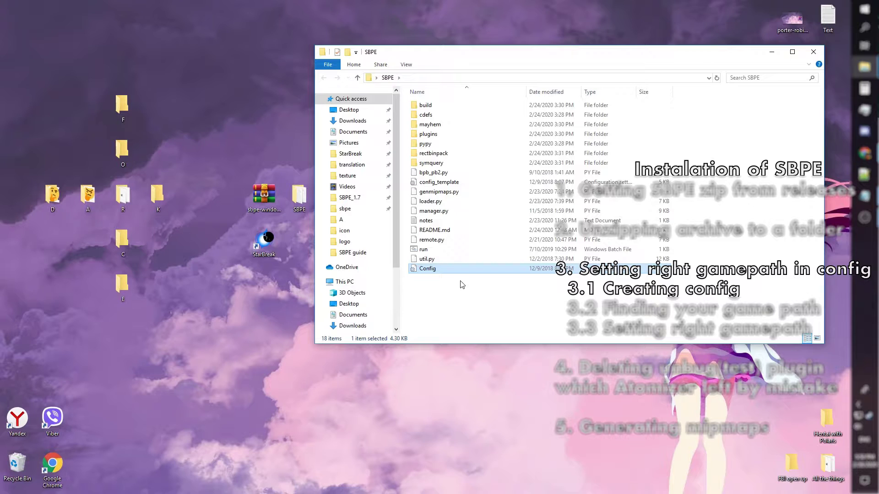
key("Delete")
Step: Run run.bat to generate config.ini and dismiss the loader console
left_click(436, 250)
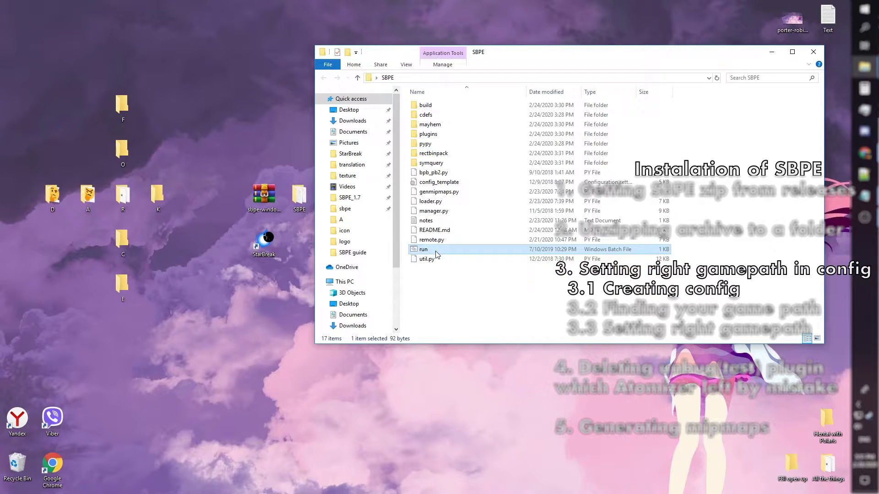
double_click(435, 251)
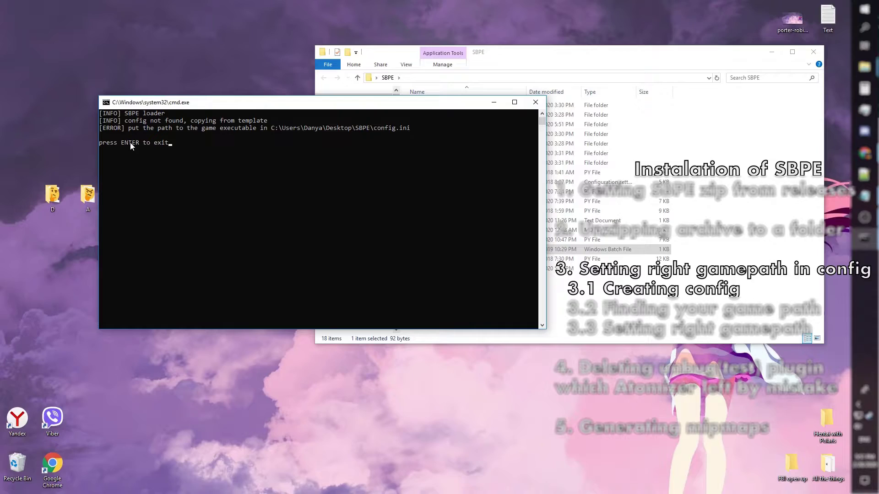
key("Return")
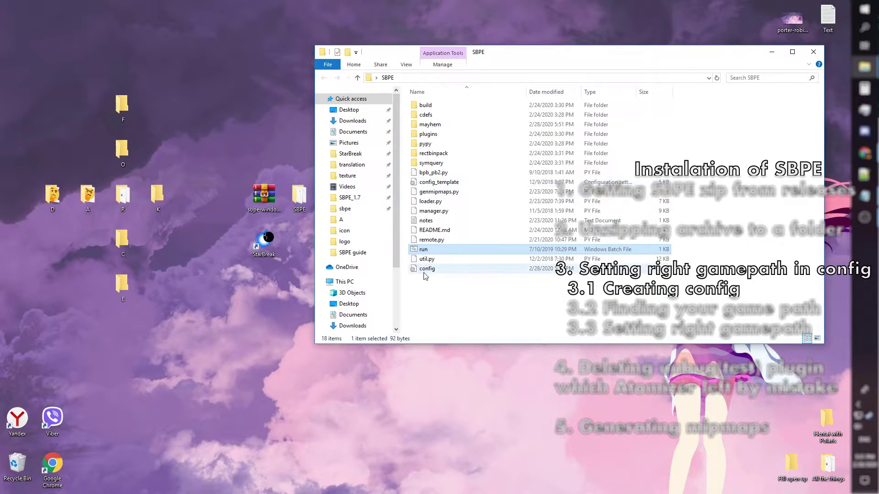
right_click(440, 183)
Step: In Notepad++, fold the [manager] through [plugin_keybinds] sections and select line 2's game path
left_click(465, 221)
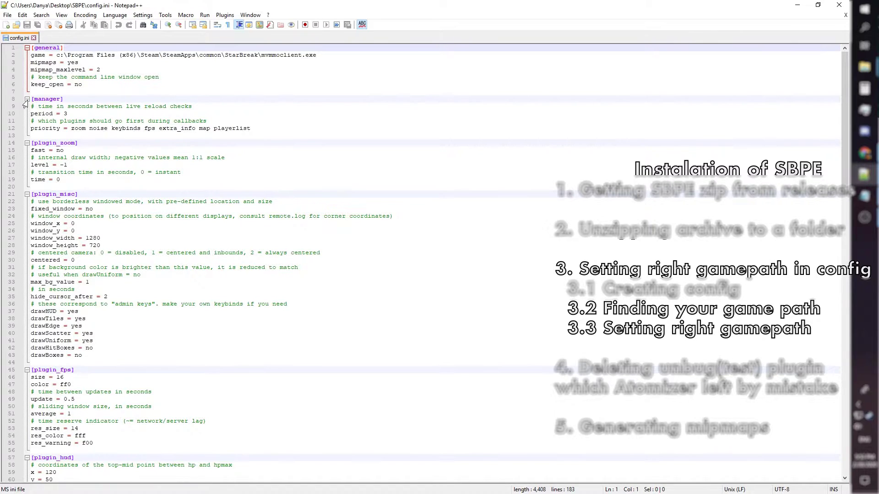
left_click(27, 99)
left_click(27, 106)
left_click(27, 114)
left_click(27, 121)
left_click(27, 128)
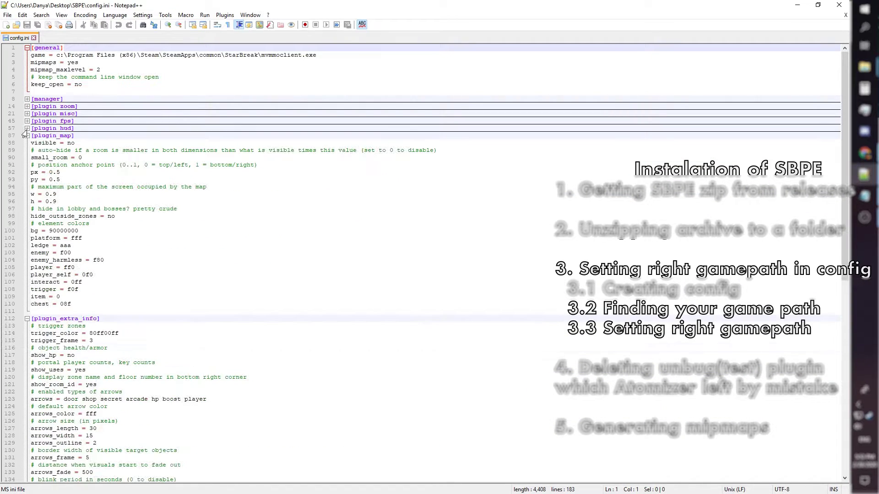
left_click(27, 136)
left_click(27, 142)
left_click(27, 150)
left_click(27, 157)
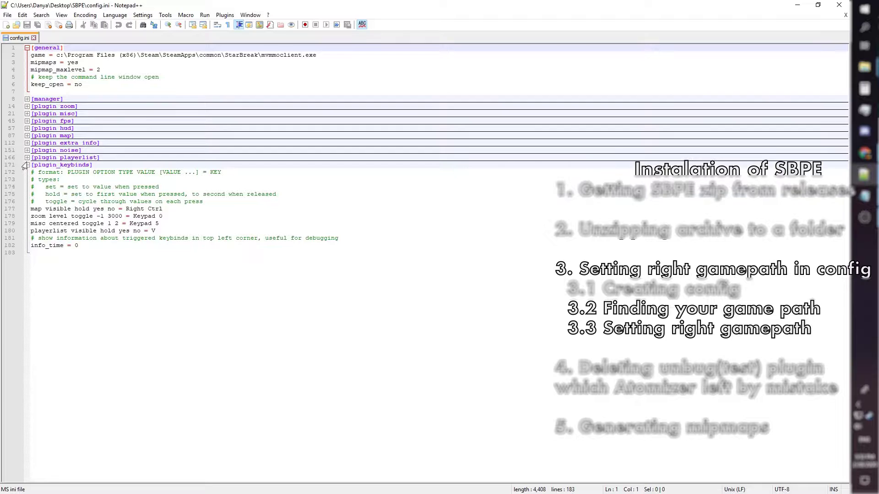
left_click(27, 165)
left_click_drag(57, 55, 320, 55)
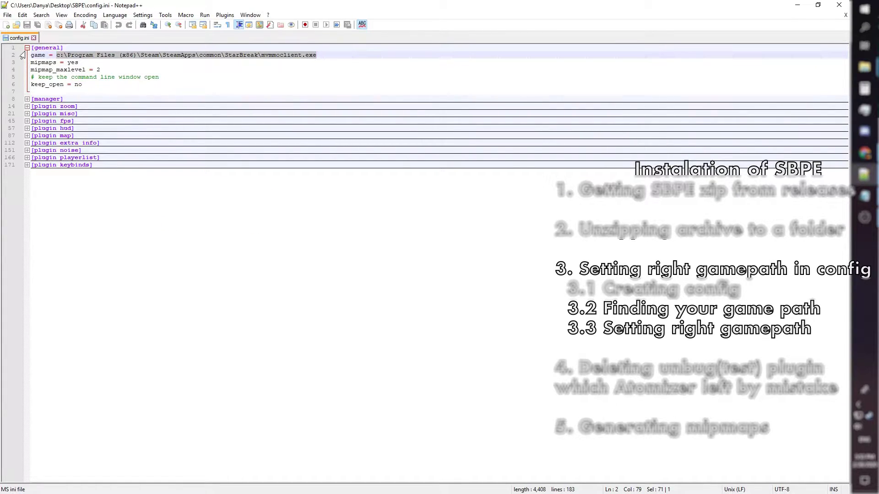
left_click(796, 5)
Step: Copy the Target path from the StarBreak shortcut's Properties and close the dialog
right_click(265, 242)
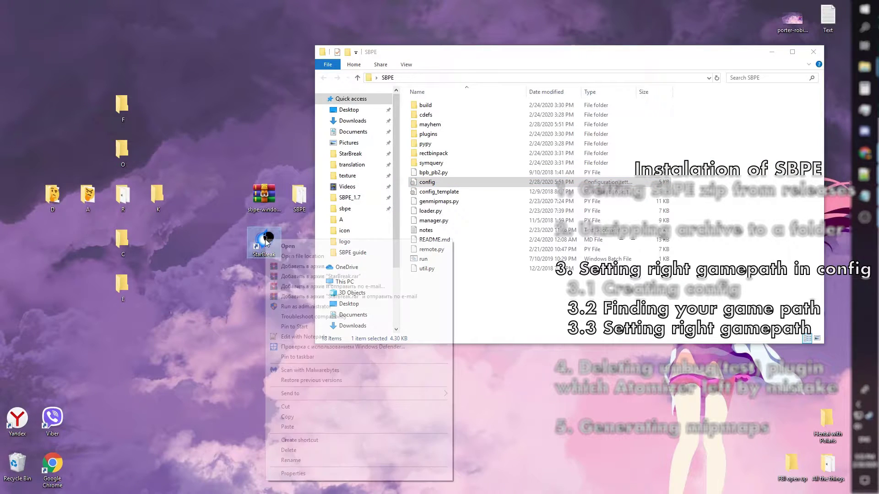
left_click(294, 472)
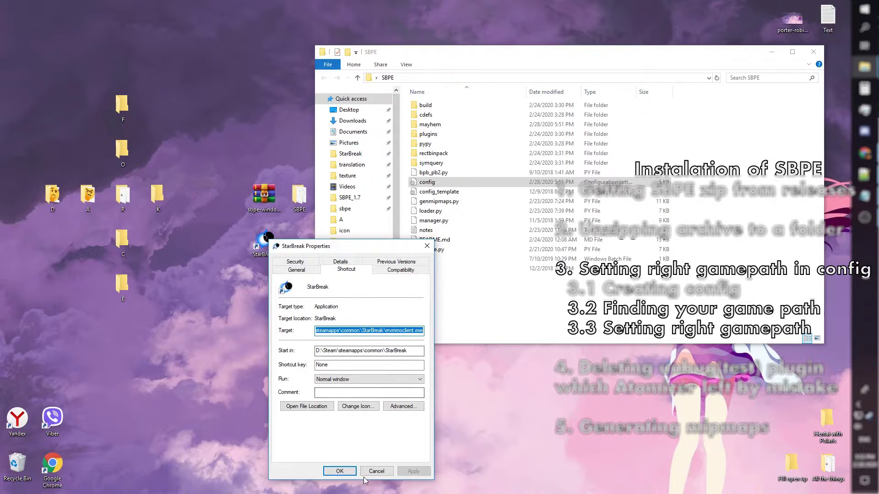
left_click(426, 248)
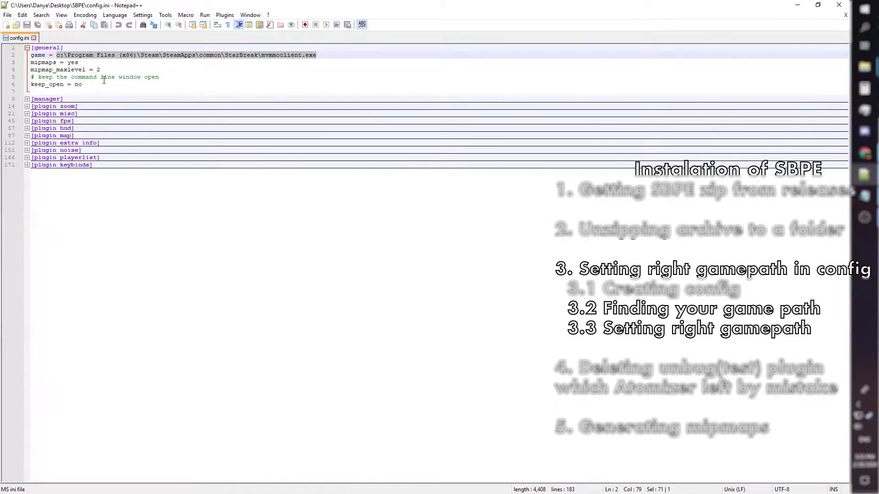
Step: Paste the StarBreak path into line 2, save config.ini, then undo the paste
key("ctrl+v")
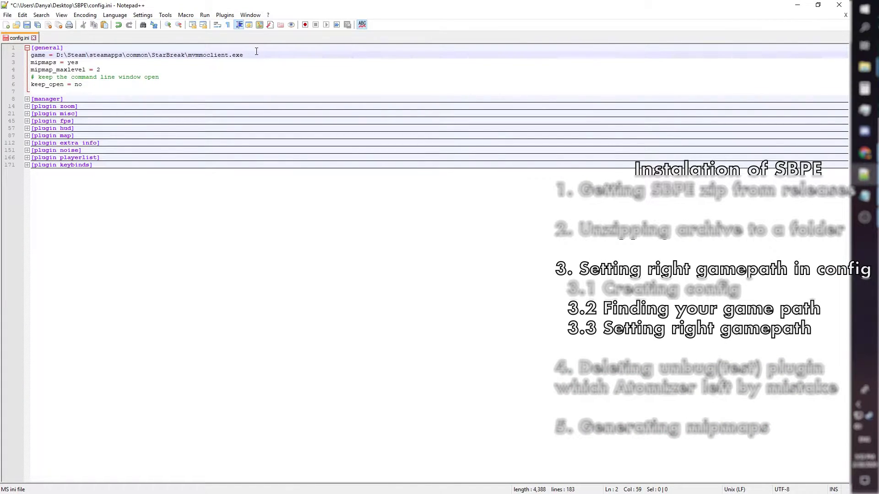
left_click(8, 16)
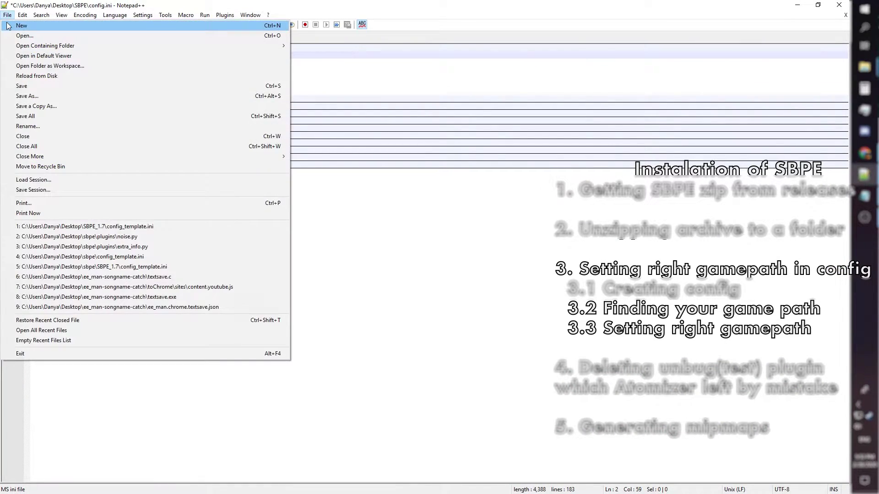
left_click(22, 86)
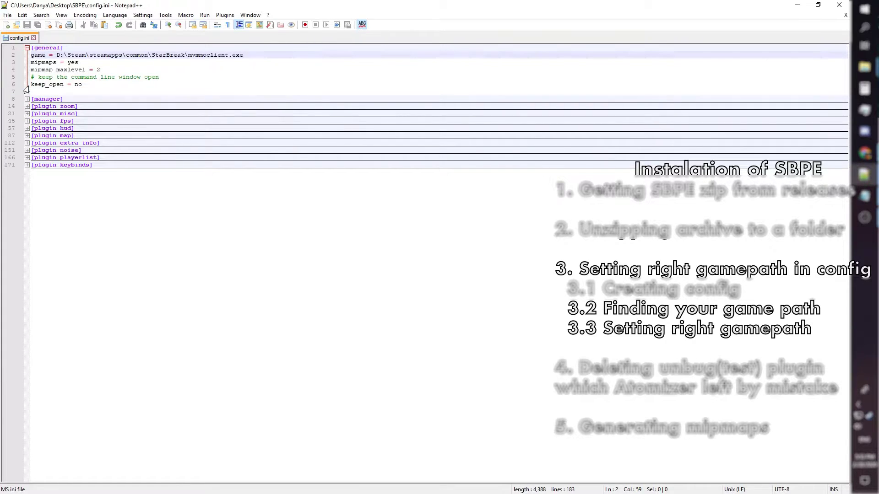
key("ctrl+z")
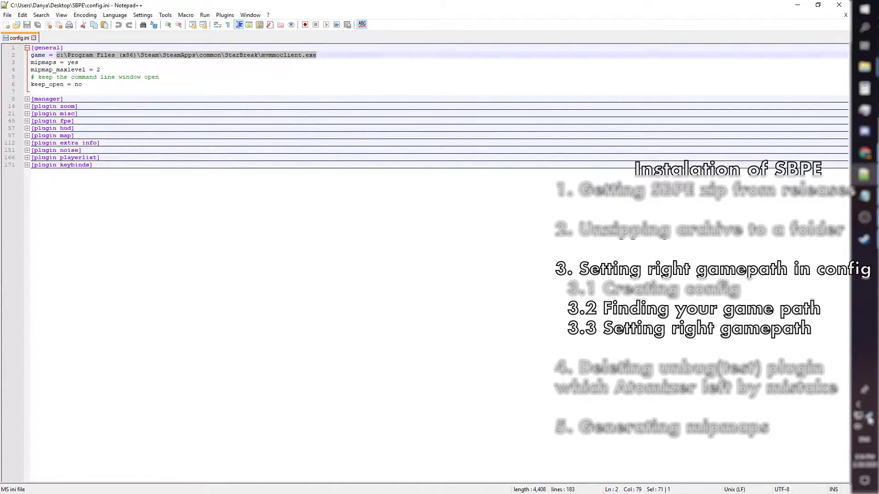
Step: Browse StarBreak's local files in Steam to reveal D:\Steam\steamapps\common\StarBreak, then minimize the windows
left_click(841, 348)
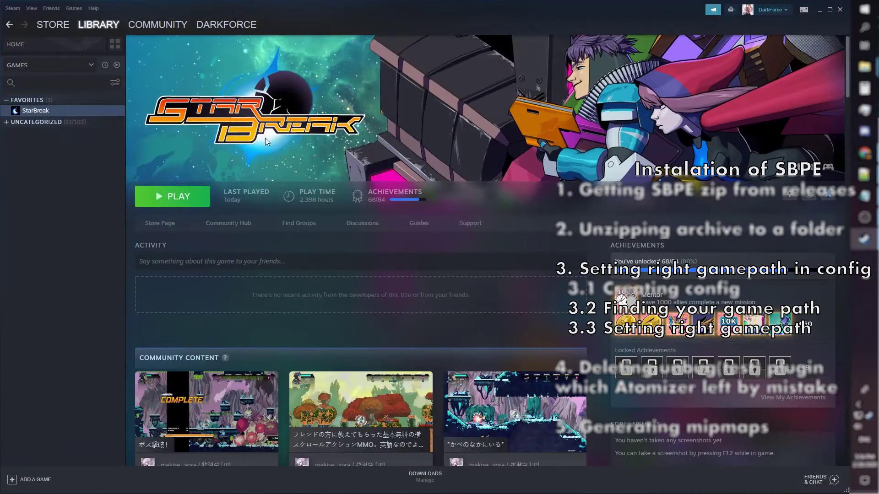
right_click(55, 111)
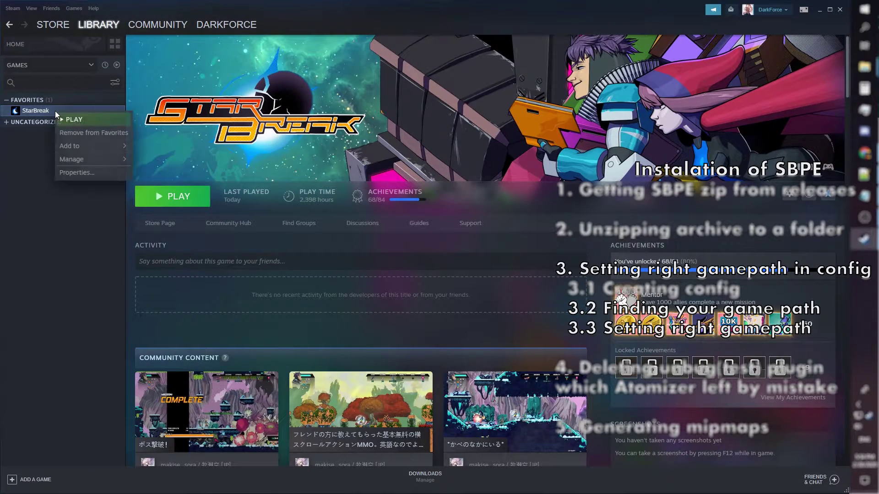
left_click(77, 173)
left_click(609, 164)
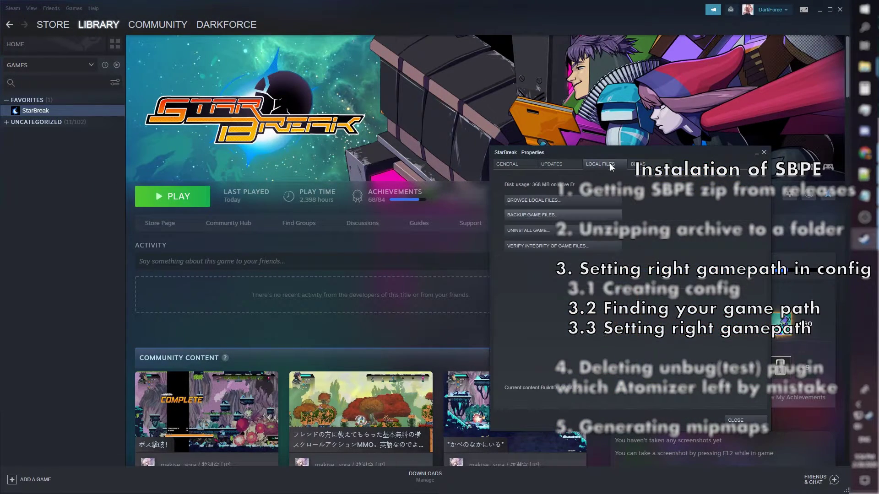
left_click(568, 200)
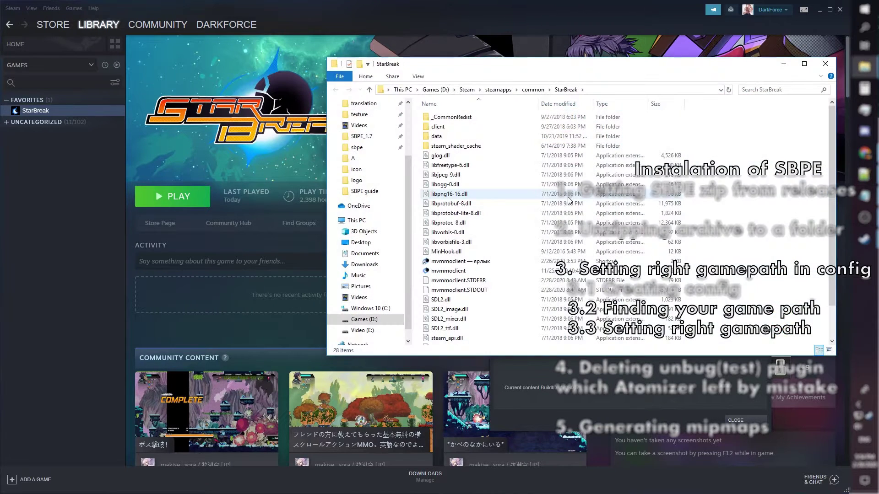
left_click(491, 89)
key("ctrl+c")
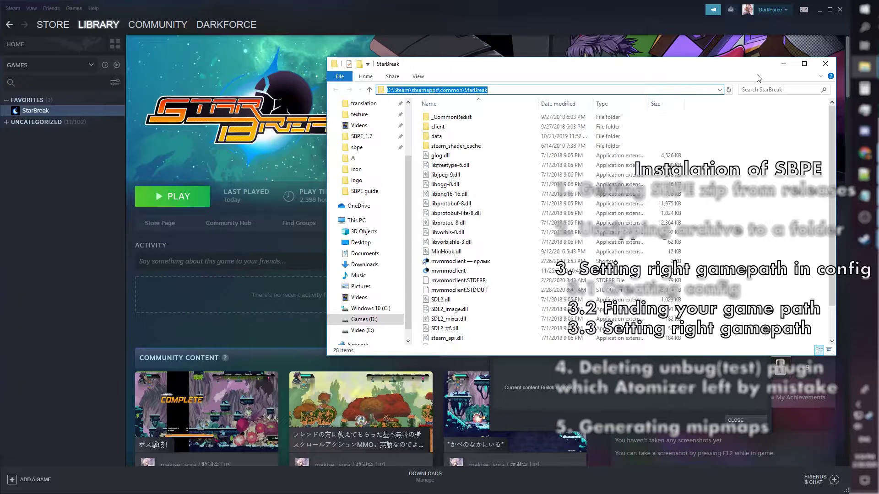
left_click(784, 65)
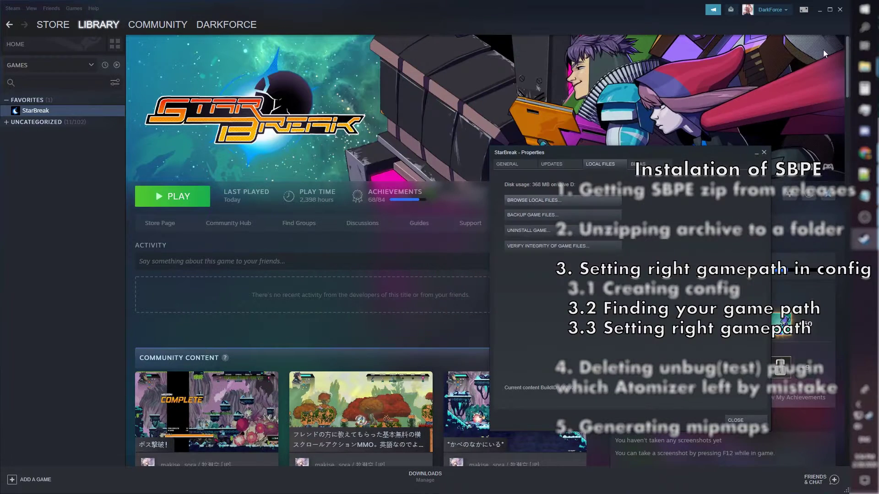
left_click(819, 10)
Step: Replace line 2's folder with D:\Steam\steamapps\common\StarBreak and save config.ini
left_click(756, 153)
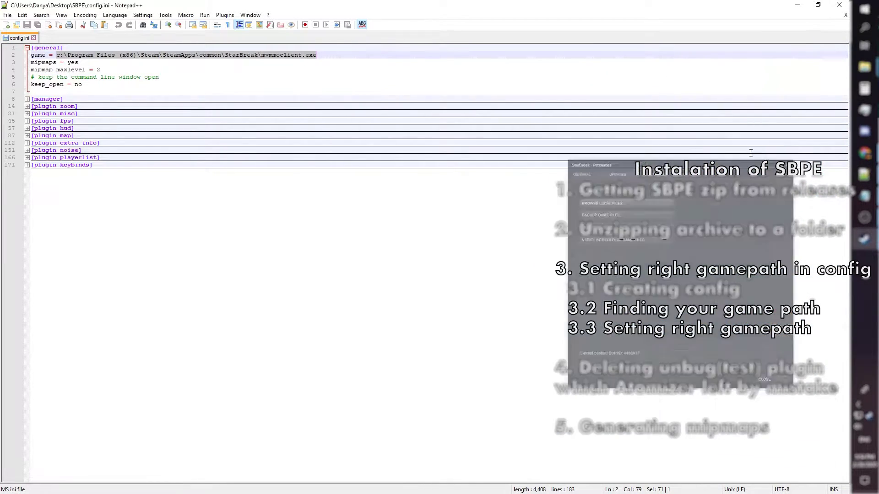
left_click(264, 55)
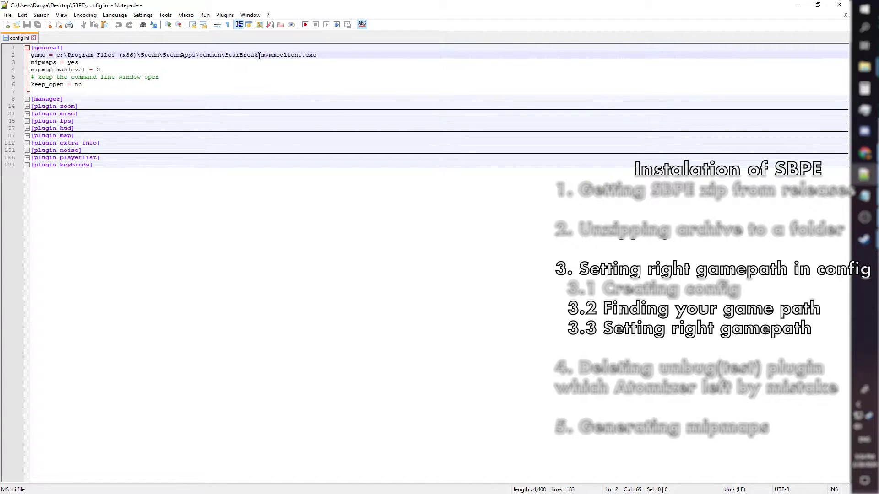
left_click_drag(259, 55, 77, 55)
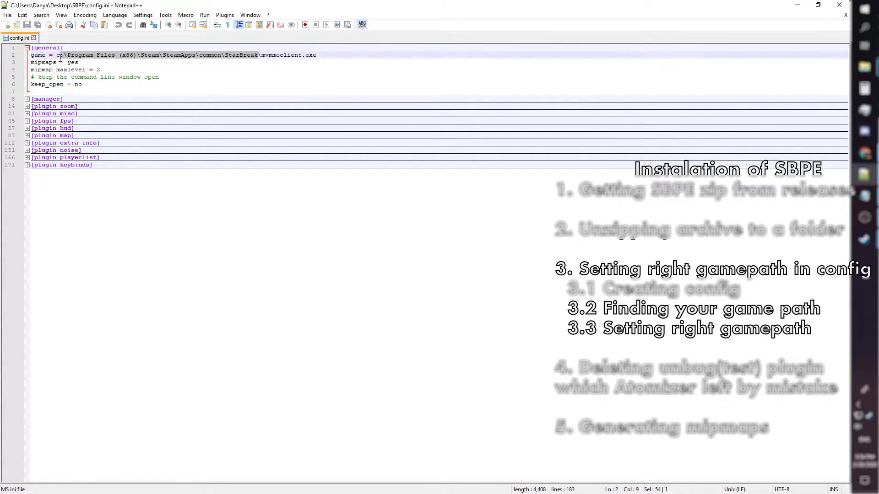
key("ctrl+v")
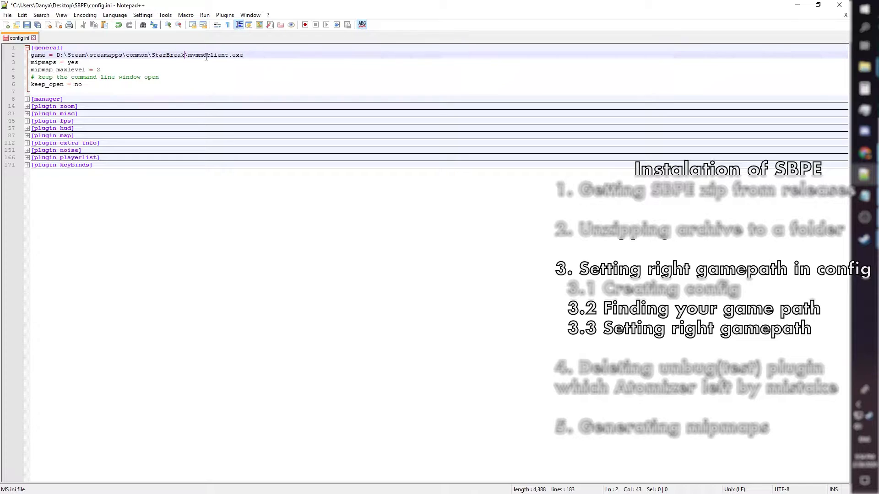
left_click(7, 15)
left_click(19, 87)
Step: Delete test.py from SBPE's plugins folder, then launch SBPE's run script
key("alt+F4")
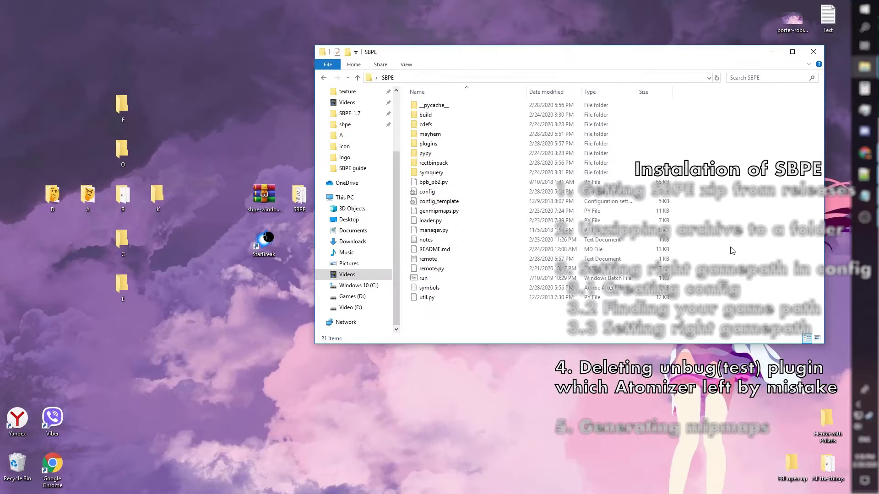
double_click(485, 144)
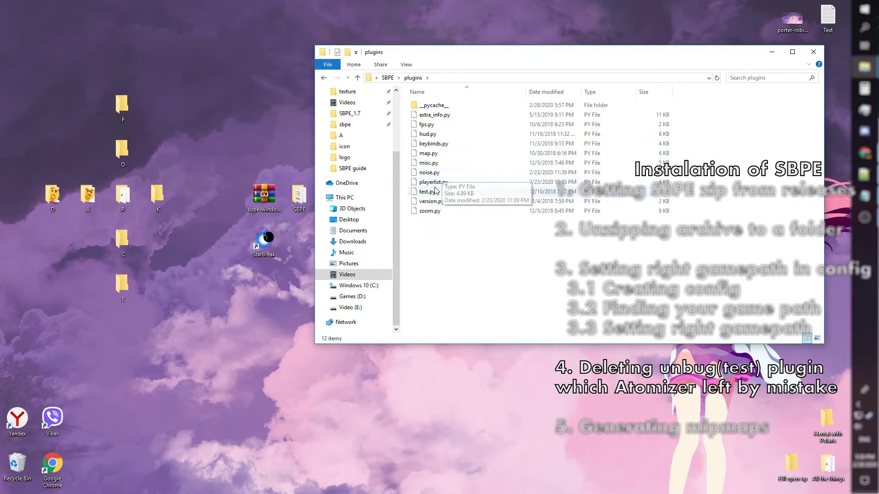
left_click(435, 192)
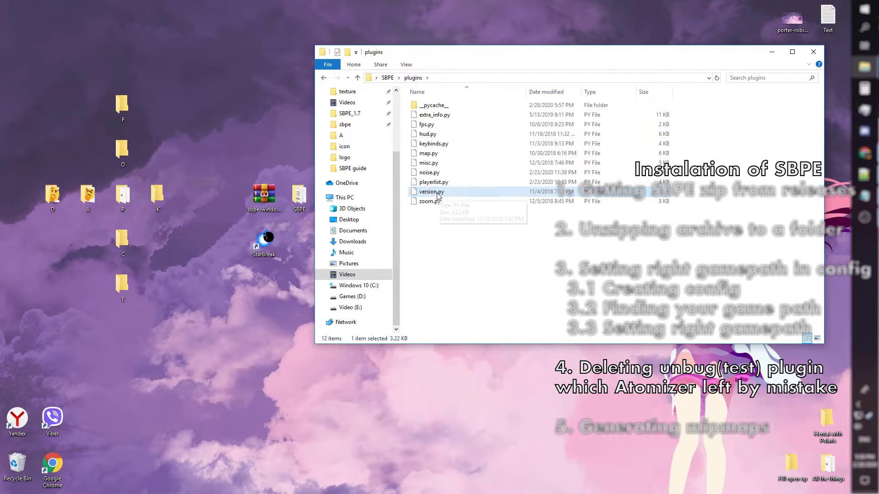
key("Delete")
left_click(388, 78)
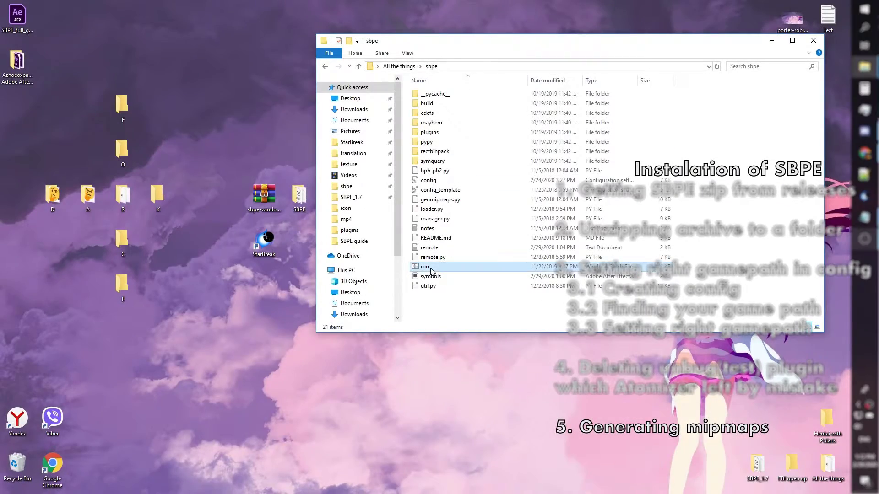
double_click(425, 267)
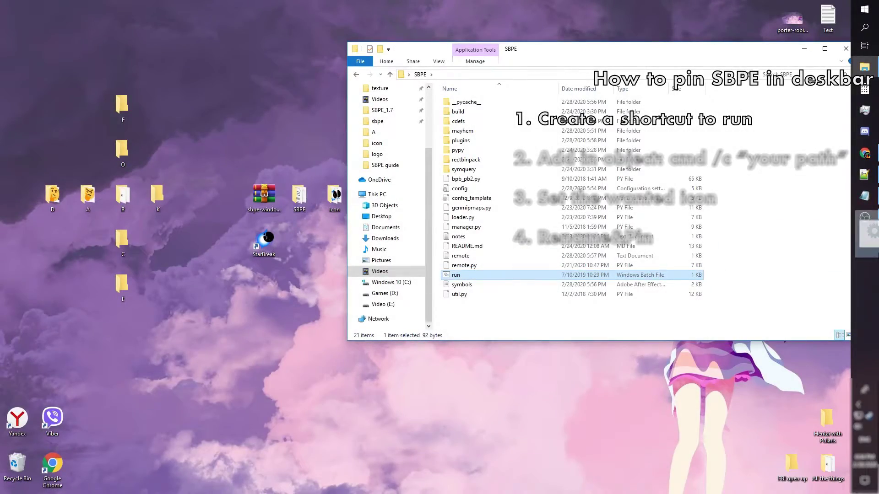
Step: Create a run shortcut and prefix its Target with 'cmd /c', then apply
left_click(595, 273)
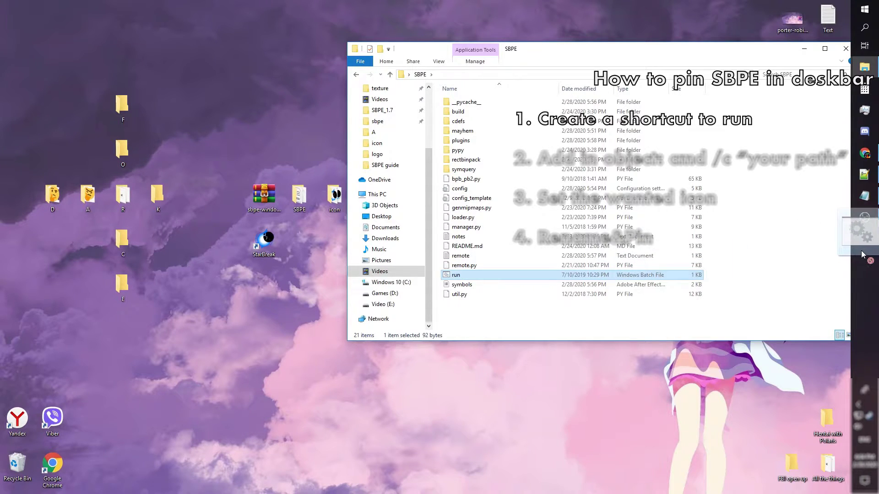
right_click(652, 278)
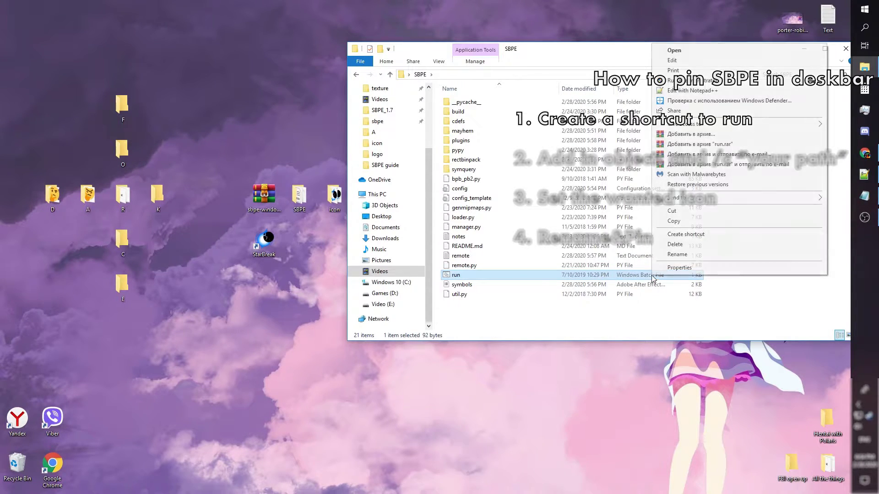
left_click(685, 234)
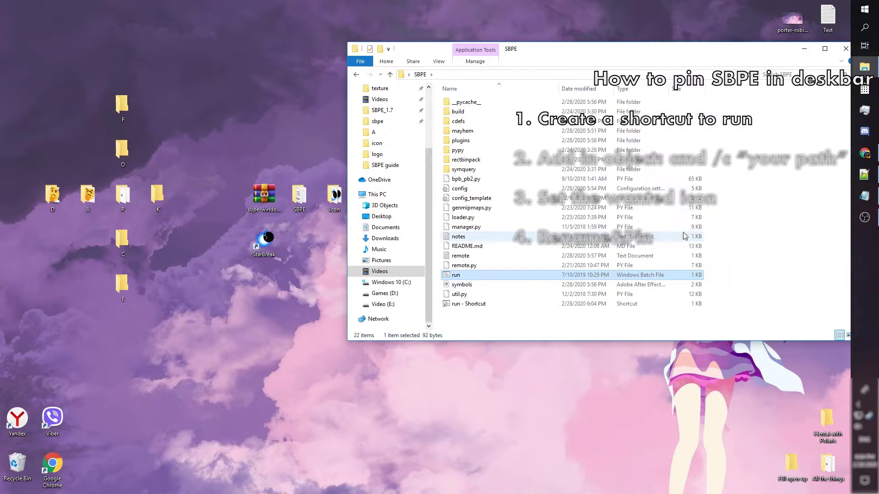
right_click(467, 275)
left_click(494, 265)
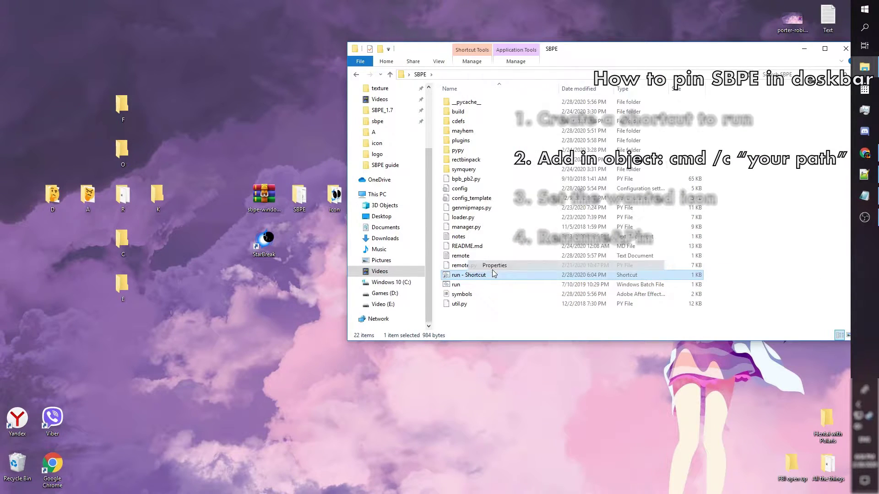
left_click(614, 339)
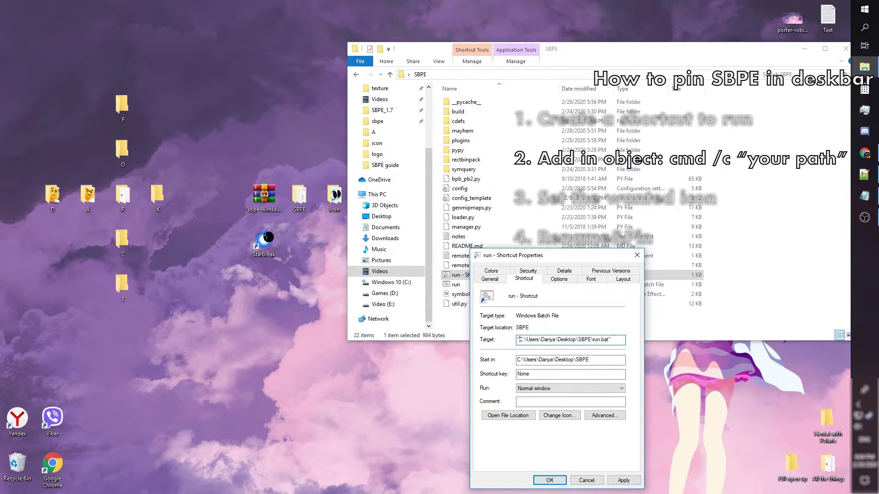
type("cmd /c")
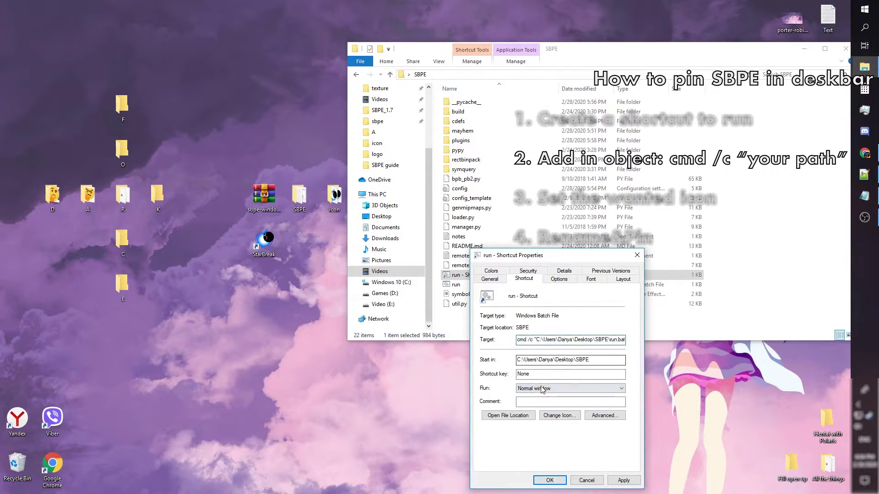
left_click(623, 480)
left_click_drag(540, 264, 265, 214)
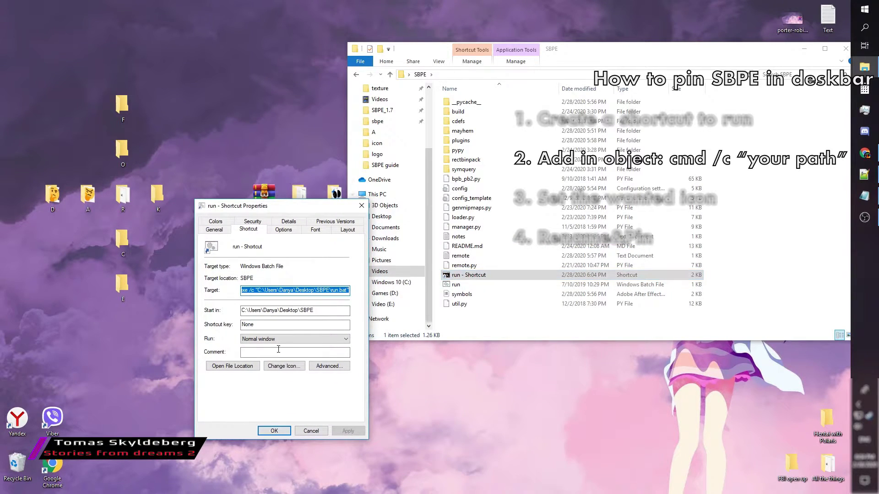
Step: Give the run shortcut the 10.ico icon from the Desktop icon folder and apply it
left_click(278, 367)
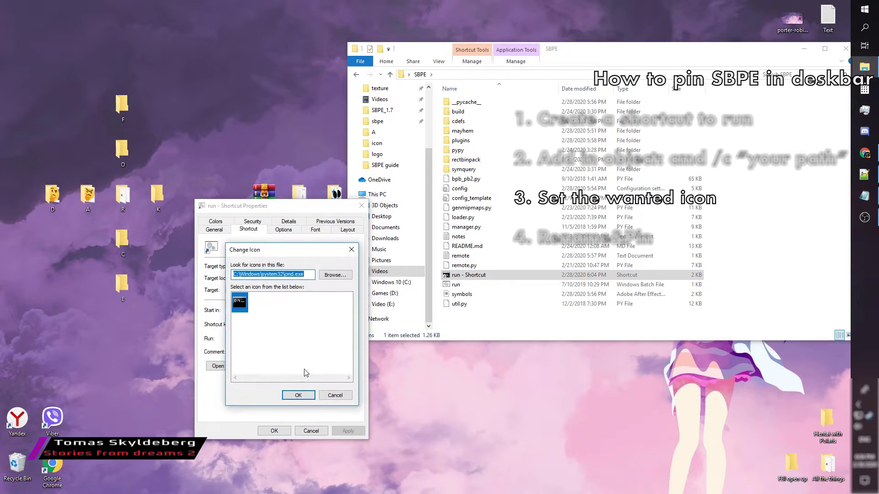
left_click(335, 274)
left_click(265, 381)
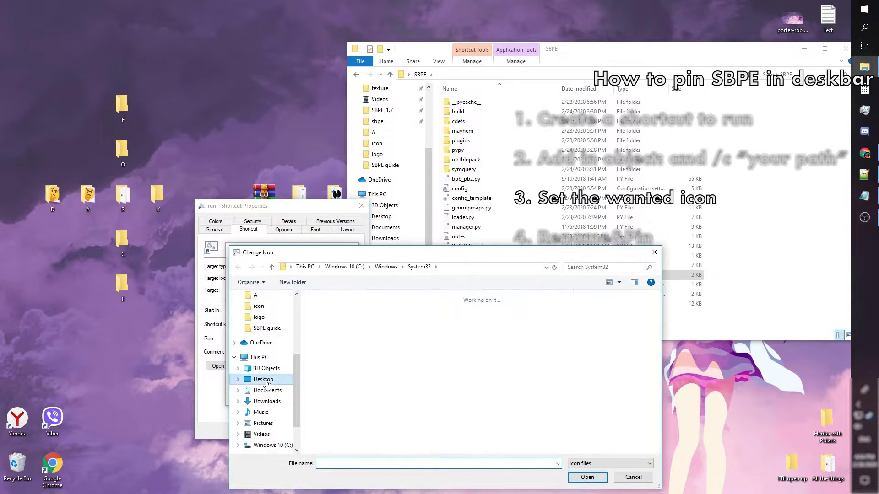
double_click(387, 374)
left_click(388, 321)
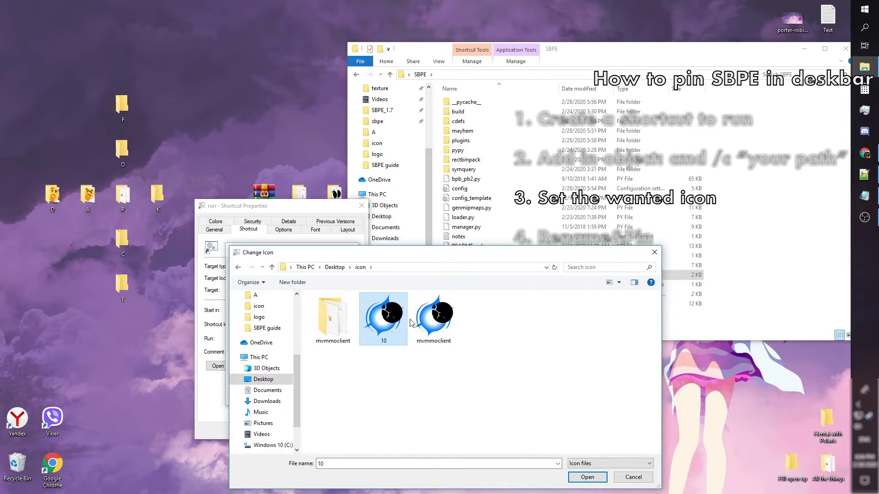
left_click(587, 477)
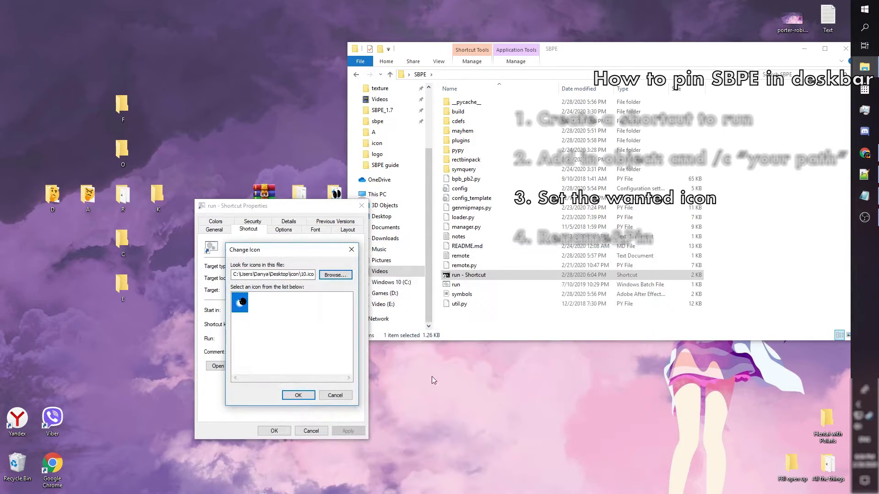
left_click(298, 395)
left_click(348, 431)
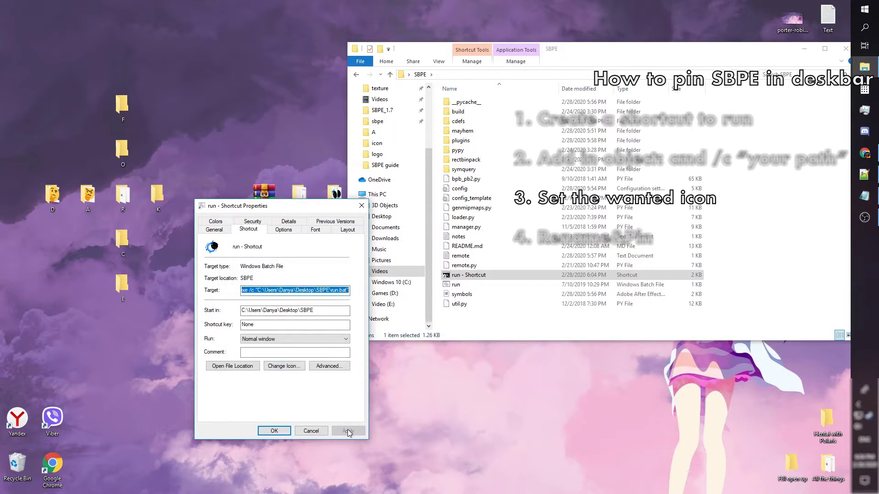
right_click(468, 276)
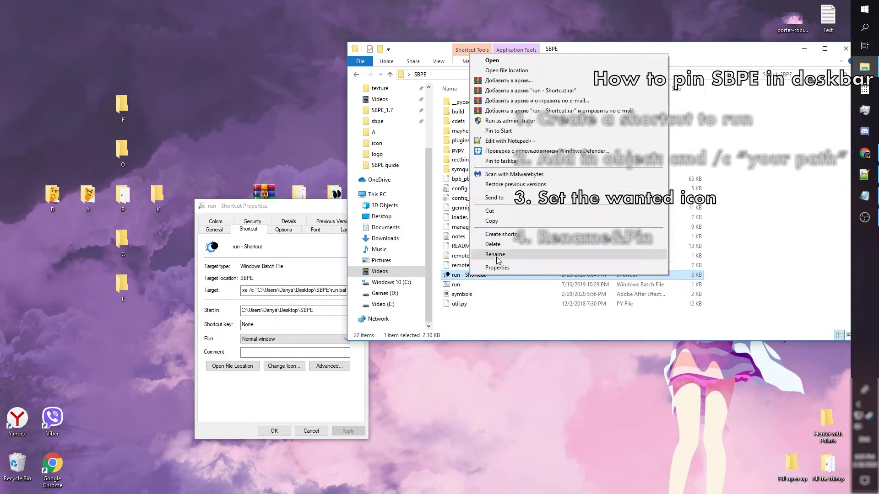
Step: Rename the run shortcut to SBPE
left_click(499, 257)
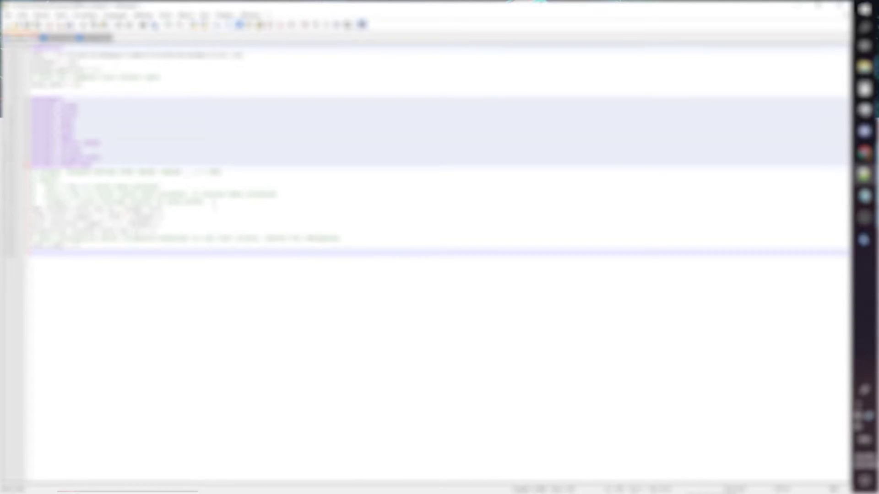
Step: Insert blank lines between the map, zoom, misc and playerlist keybinds in config.ini
left_click(211, 201)
key("Return")
key("Return")
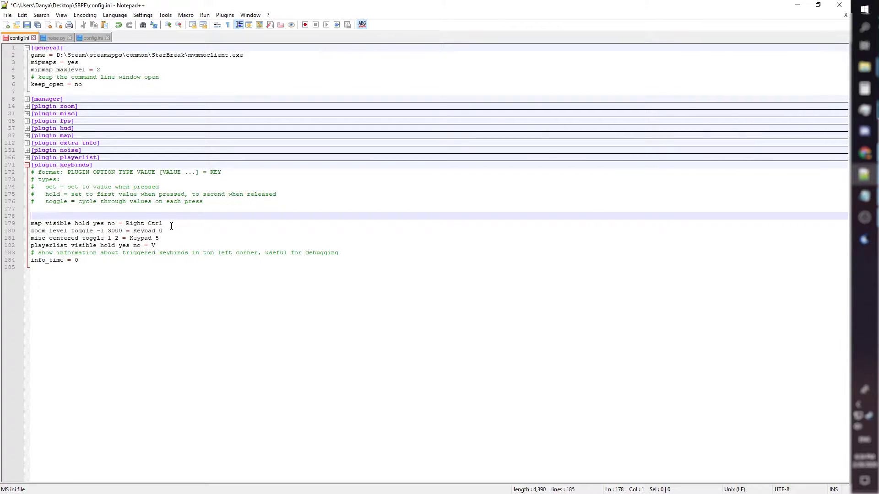
left_click(171, 225)
key("Return")
key("Return")
left_click(167, 246)
key("Return")
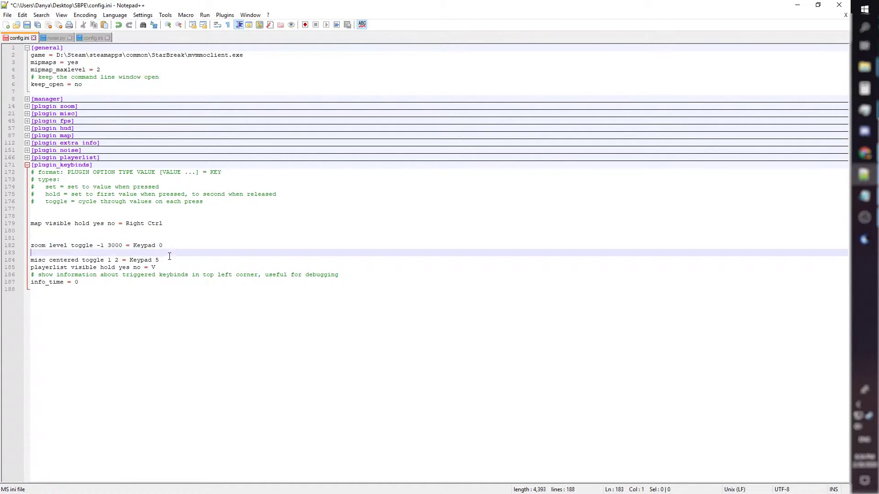
key("Return")
left_click(165, 268)
key("Return")
key("Return")
left_click(163, 290)
key("Return")
key("Return")
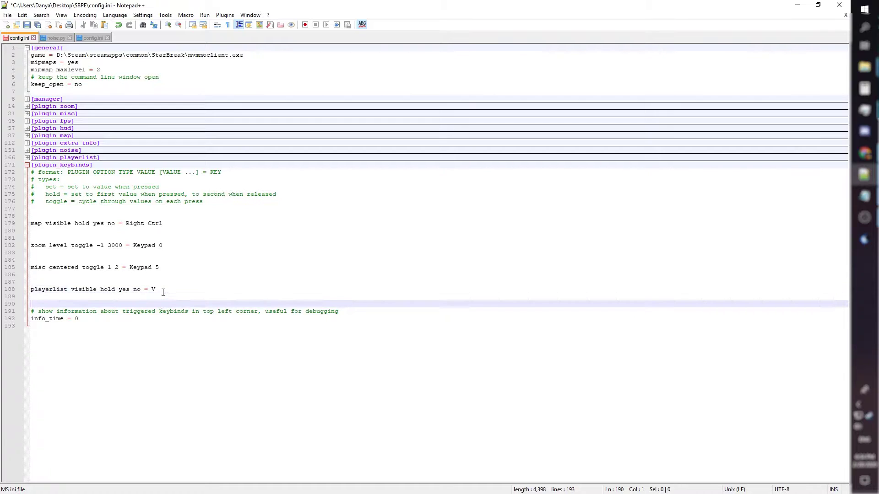
Step: Label the zoom binds '#Zoom out&in' and add 'zoom level toggle 1220 0 = Keypad' below
left_click(168, 239)
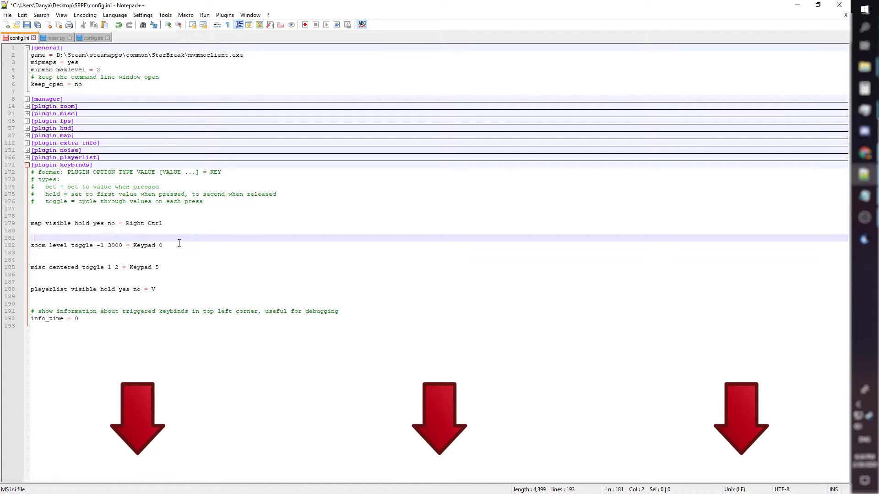
type("#Zoom")
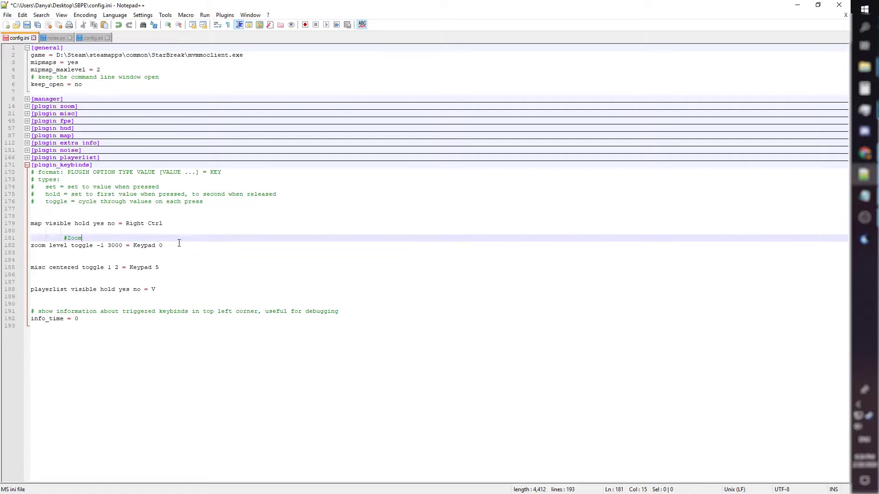
type(" out")
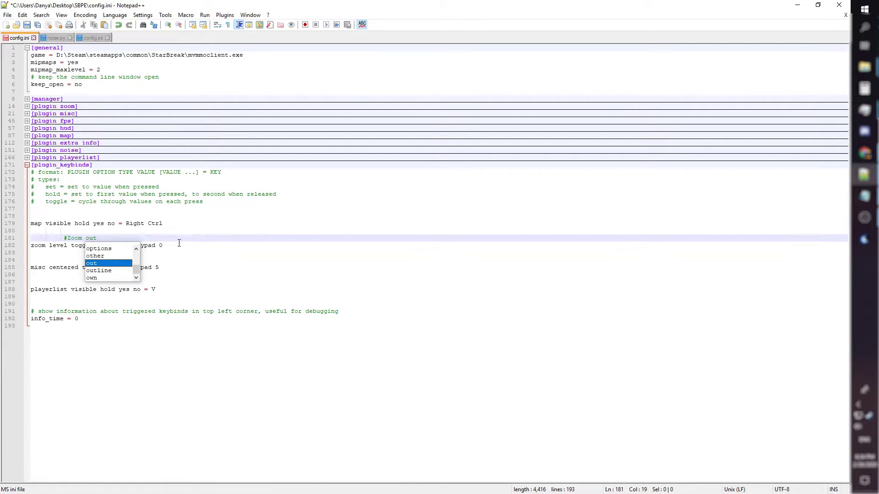
key("BackSpace")
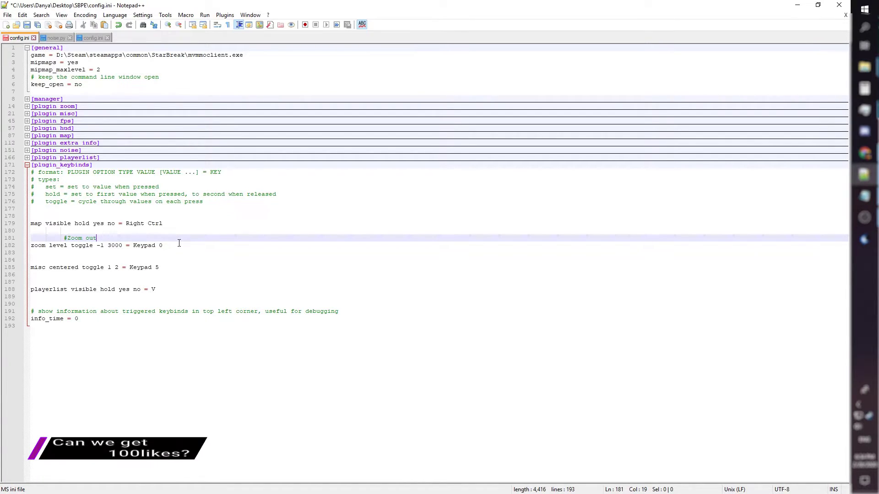
type("&in")
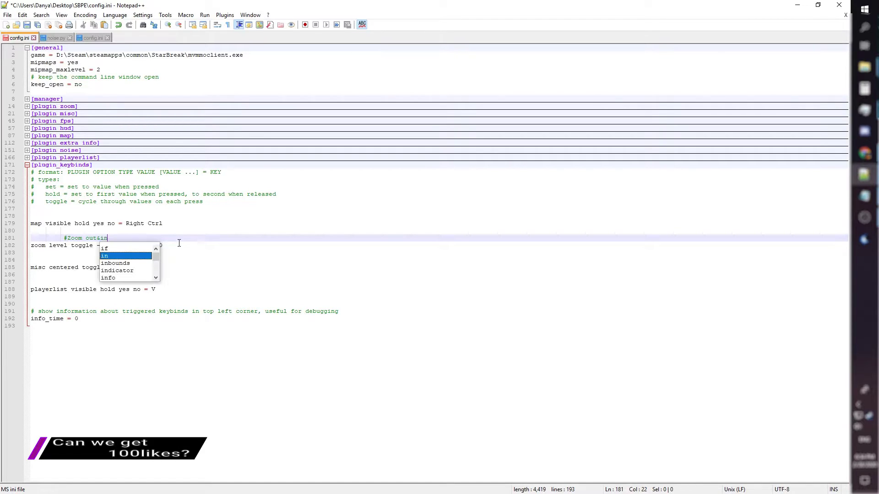
left_click(179, 243)
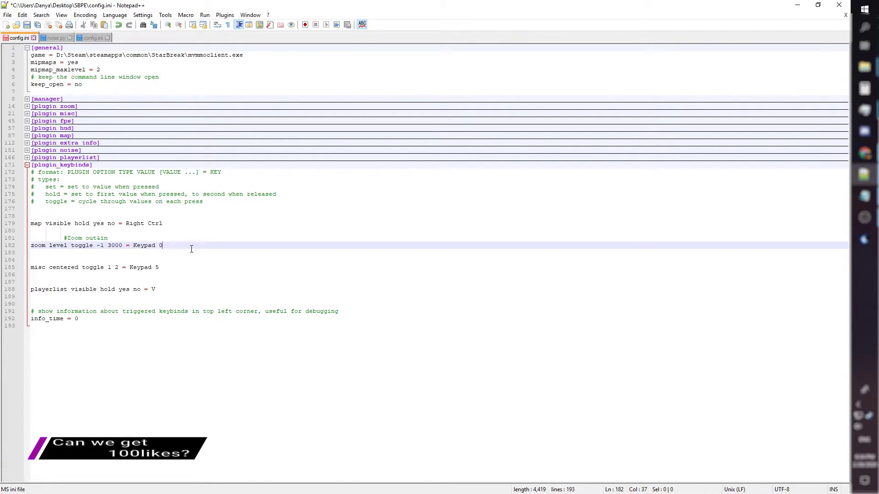
key("Return")
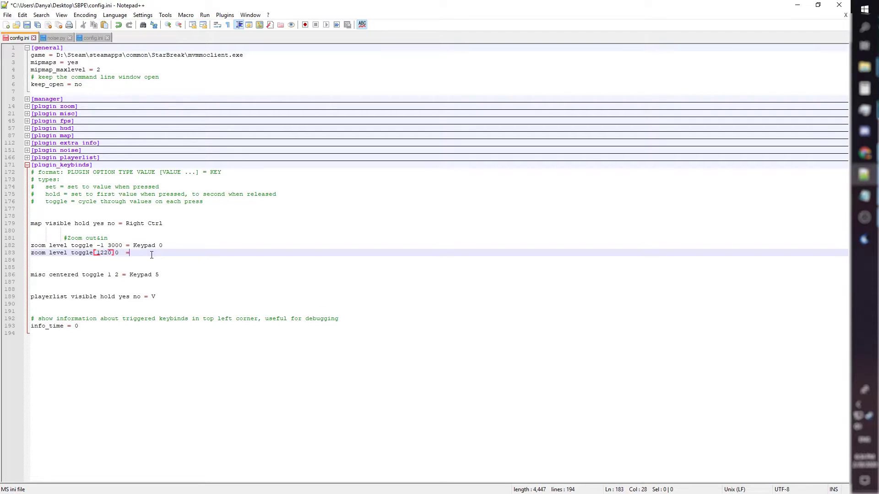
type("zoom level toggle 1220 0  = Keypad 1")
Step: Add a Monsters hp section binding the extra_info show_hp toggle to Keypad 2
left_click(166, 245)
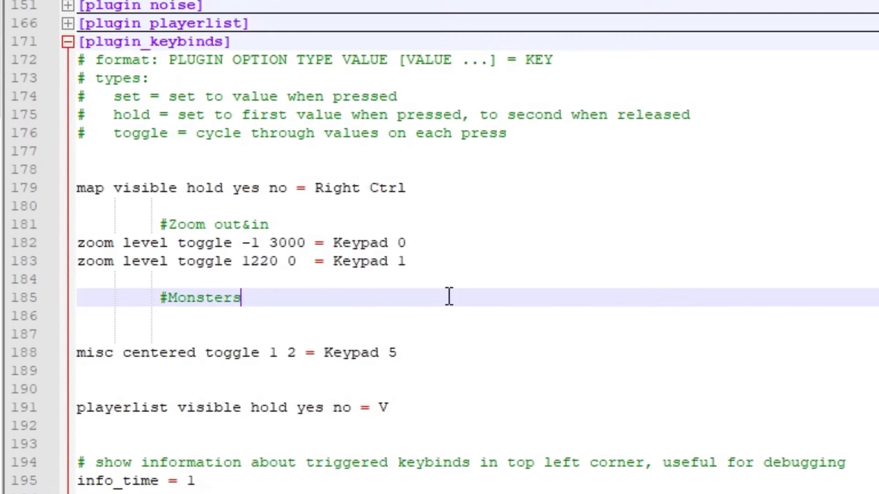
type("hp")
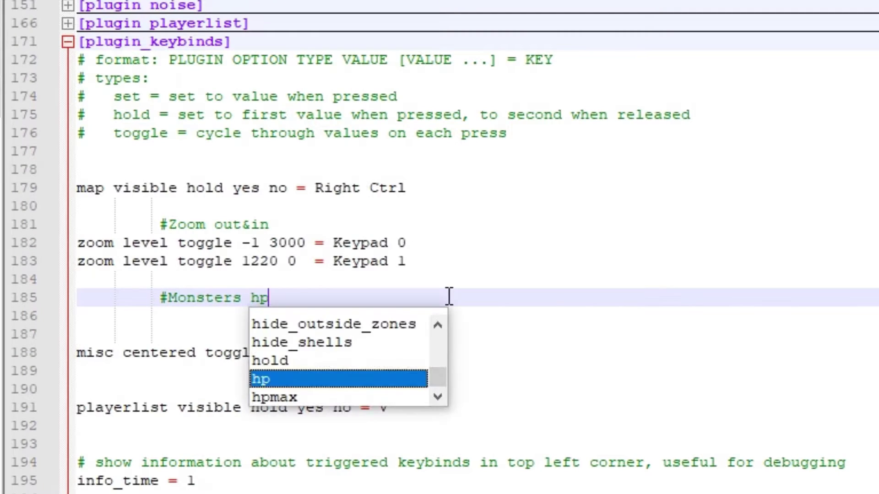
key("Return")
type("extra_info show_hp toggle yes no")
key("Home")
key("BackSpace")
key("BackSpace")
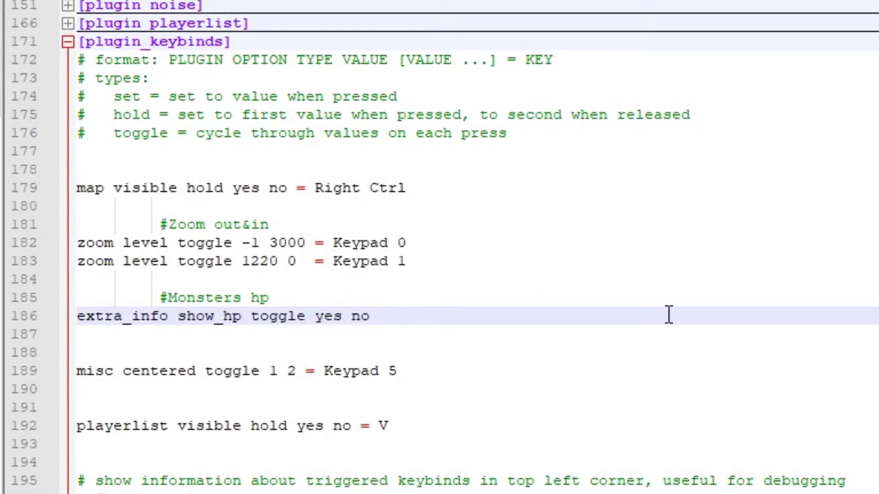
type("= Keypad 2")
key("Return")
key("Return")
key("Return")
Step: Add a '#Turret checking' section binding zoom hold and show_hp hold to Keypad 3
key("Up")
type("#Turret check")
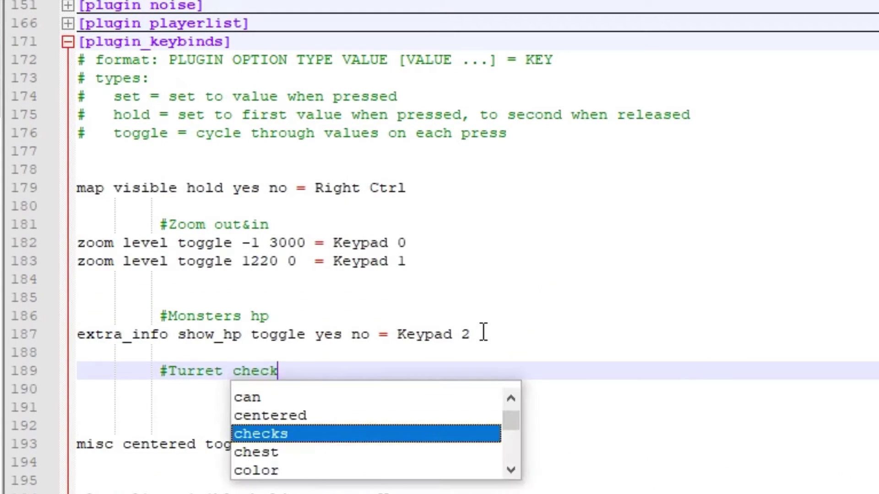
type("ing")
key("Return")
type("zoom level hold 7680 0 extra_info show_hp hold yes no")
key("Up")
type("= ")
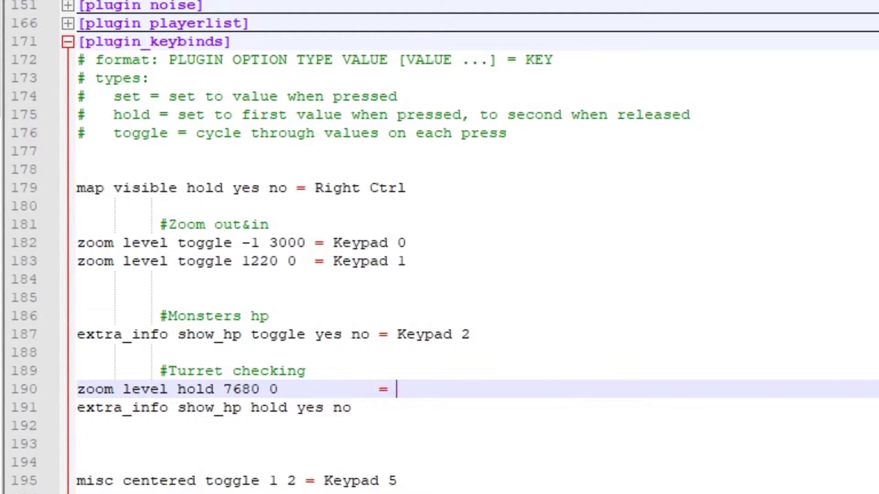
type("Keypad 3")
left_click(383, 404)
type("Keypad 3")
key("Return")
Step: Add a '#Hiding all shells' section binding the four noise hide toggles to Keypad 4
key("Down")
type("#")
scroll(502, 293, "down", 2)
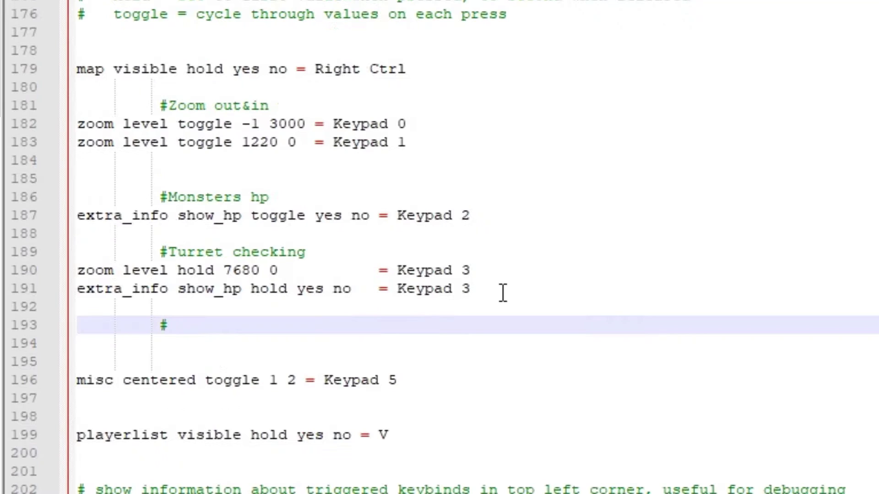
type("Hiding all shells")
key("Return")
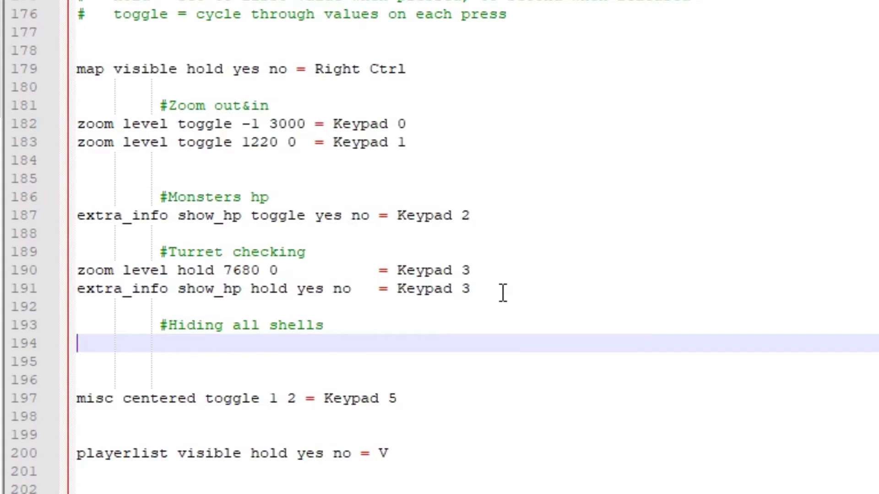
type("noise hide_shells toggle no yes  noise hide_names toggle no yes noise hide_healthbars toggle no yes noise hide_ally_objects toggle no yes")
type("Keypad 4")
left_click(494, 366)
type("= ")
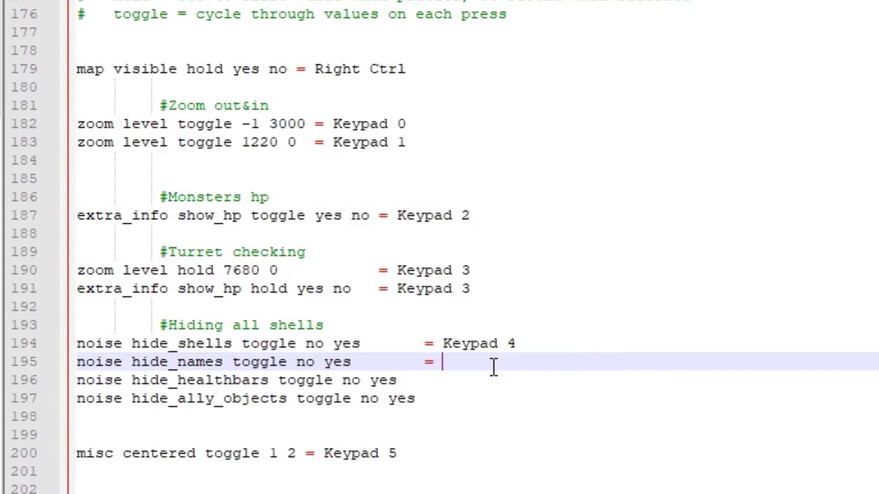
type("Keypad 4")
key("Down")
type("= Keypad 4")
left_click(465, 403)
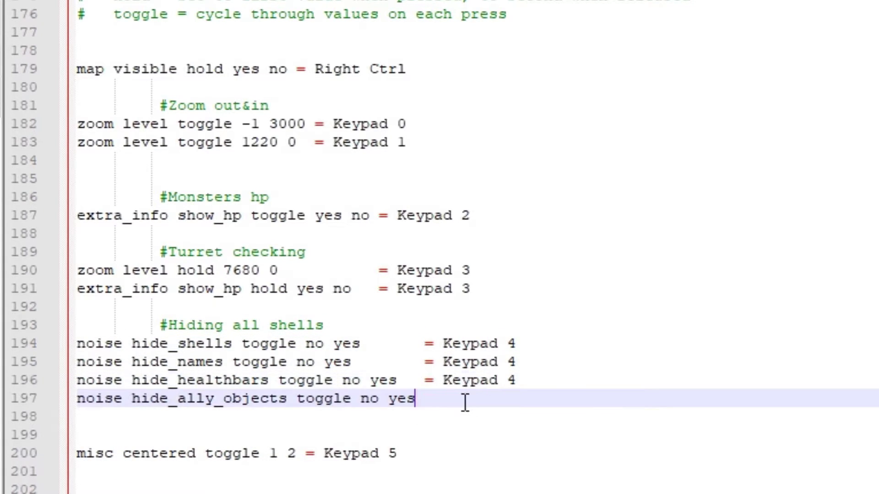
type("= Ke")
key("Return")
type("4")
key("Left")
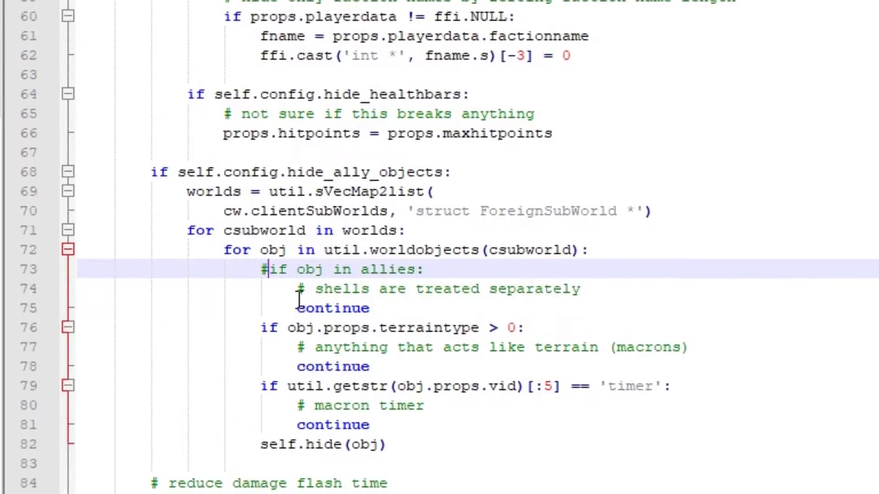
Step: Comment out the 'if obj in allies:' check and its continue line in the plugin code
type("#")
key("Down")
key("Down")
key("Home")
scroll(447, 421, "down", 1)
type("#")
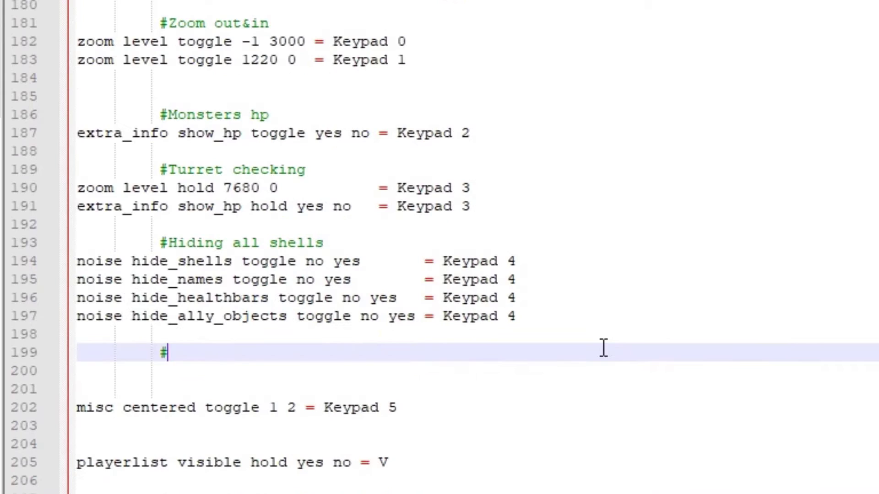
Step: Add a Hitboxes comment with the misc drawHitBoxes toggle bound to Keypad 5
type("Hitboxes")
key("Return")
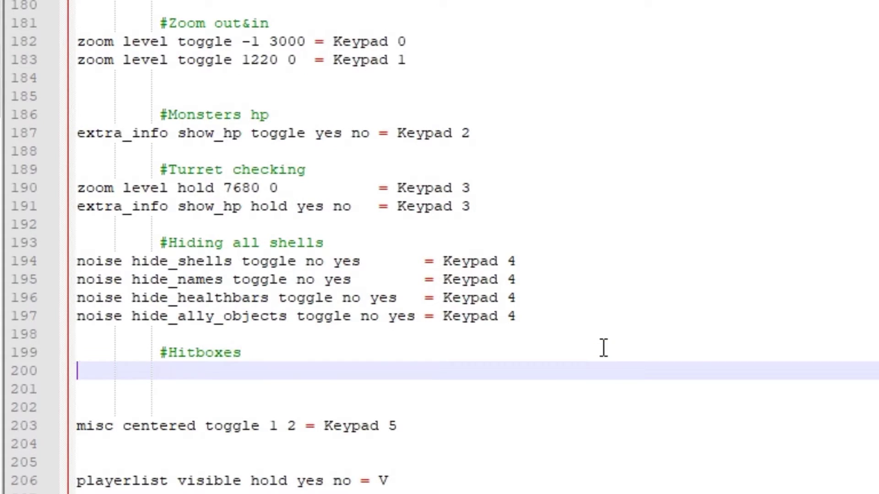
type("misc drawHitBoxes toggle yes no")
type("= Keypa")
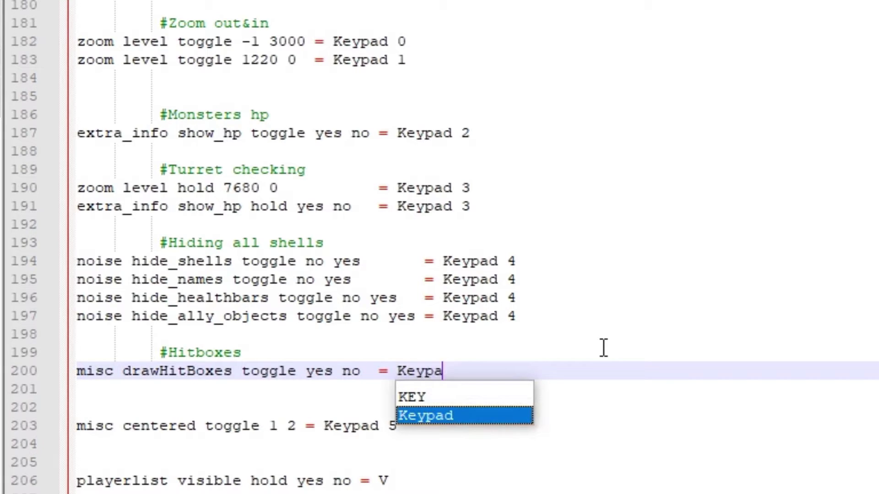
type("d")
key("Return")
key("Return")
Step: Add '#Hide chat' with 'noise hide_chat toggle yes no = Keypad 6'
key("Tab")
key("Tab")
type("#Hide ")
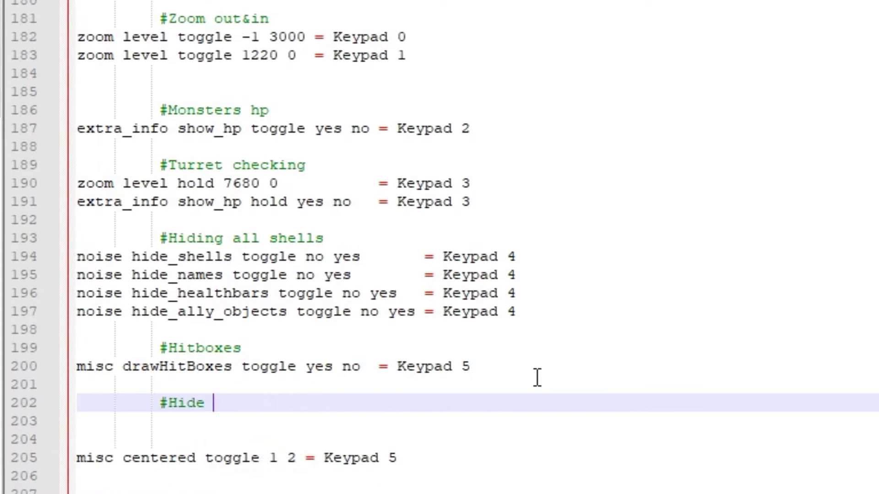
type("chat")
key("Return")
key("BackSpace")
key("BackSpace")
type("noise hide_chat toggle yes no")
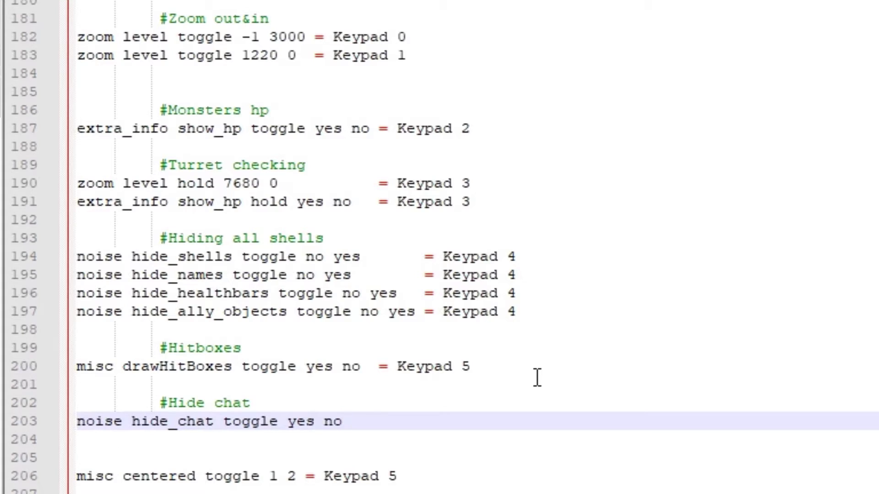
type(" = Keypad 6")
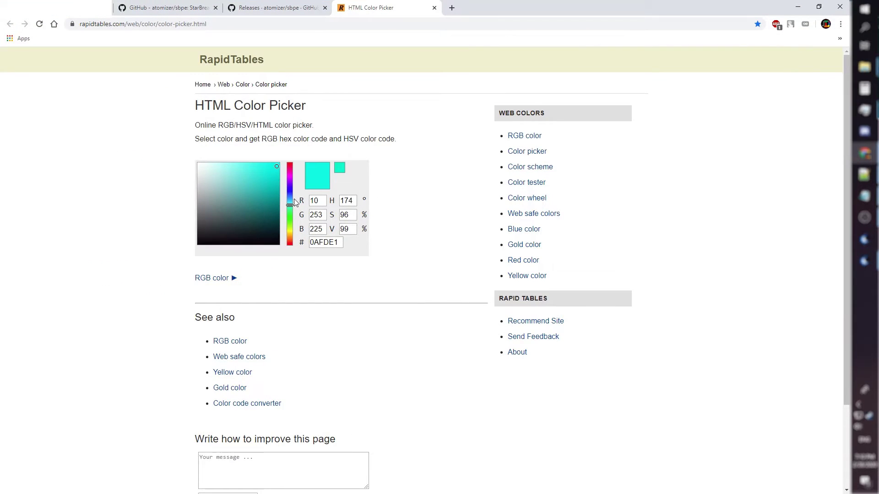
Step: Copy pink FD0AA4 from the colour picker into config.ini's bar_color and save
left_click(290, 172)
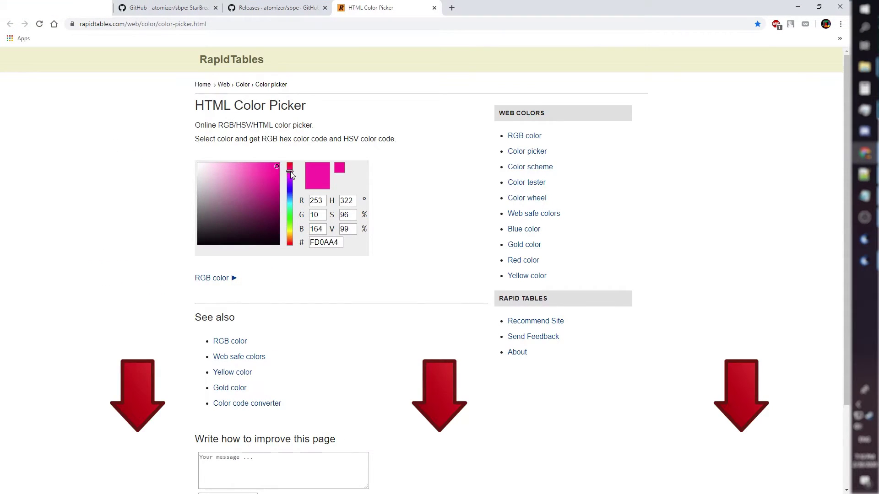
double_click(337, 241)
key("ctrl+c")
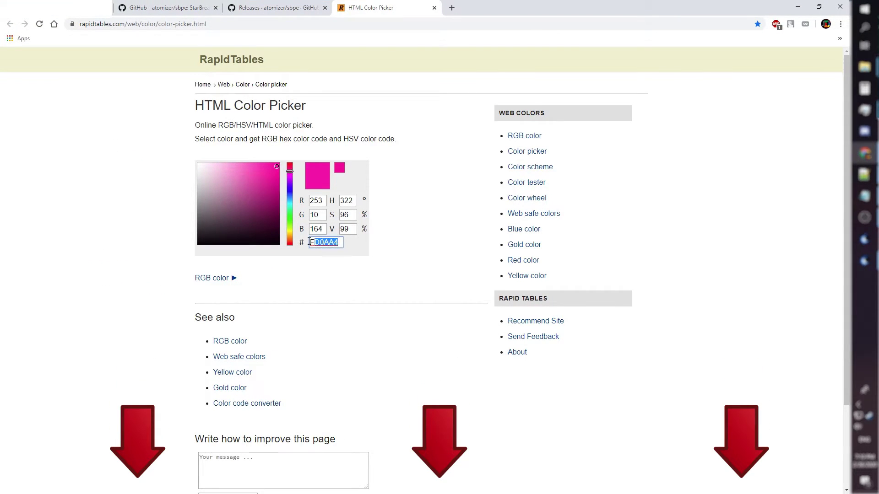
left_click(864, 175)
key("ctrl+v")
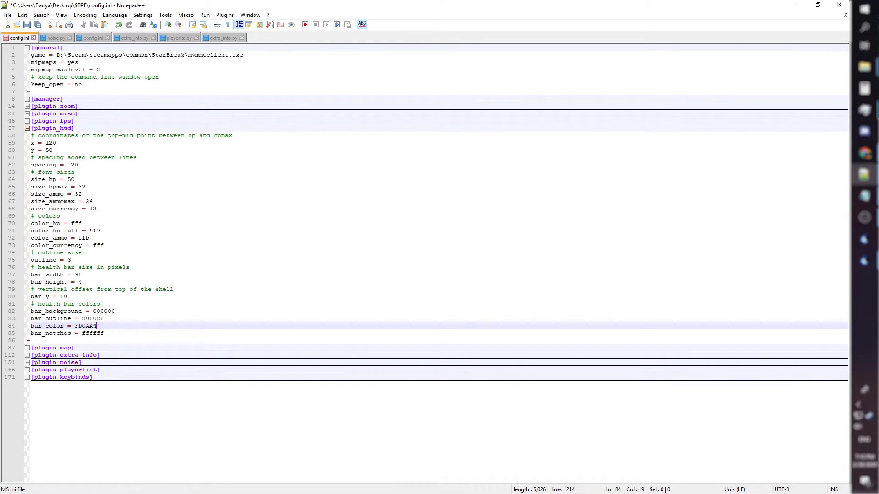
key("ctrl+s")
left_click(864, 261)
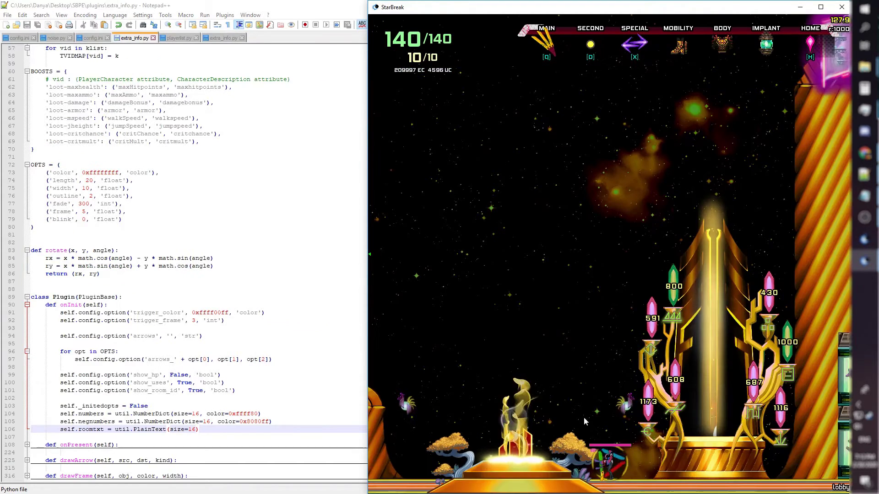
Step: Set the damage-number size on line 104 of extra_info.py to 50, save, and check in-game
left_click(864, 174)
left_click(195, 414)
key("BackSpace")
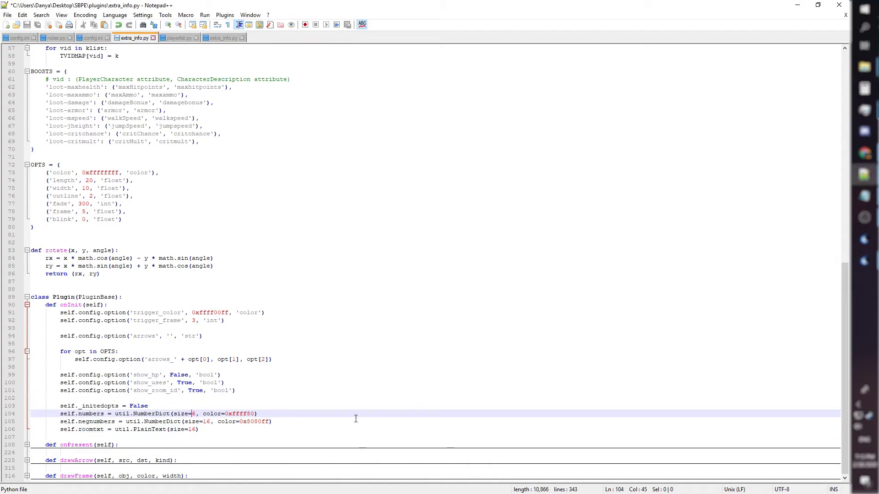
type("50")
key("ctrl+s")
left_click(865, 261)
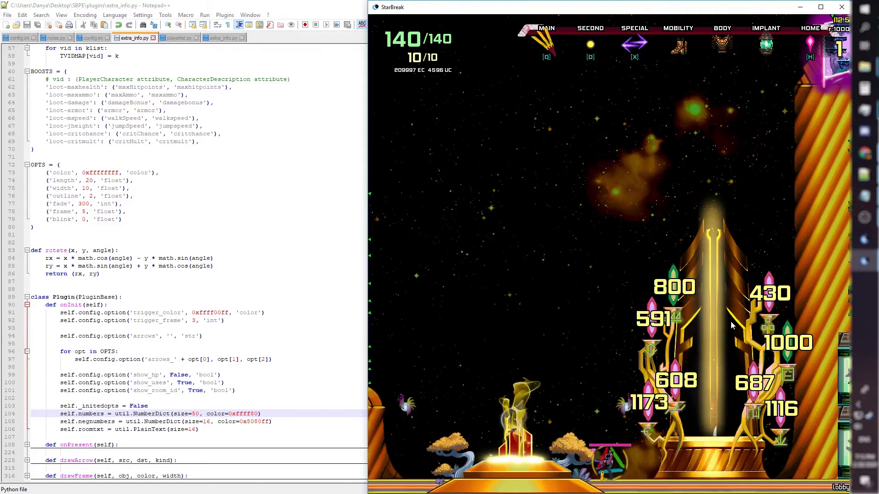
left_click(228, 411)
Step: Pick green 359B03 in the colour picker, paste it as the numbers colour and save
left_click(864, 154)
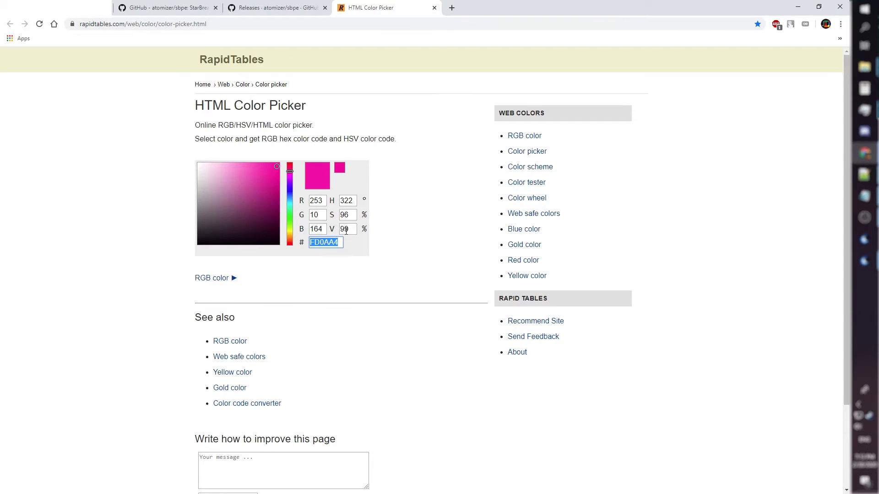
left_click(291, 232)
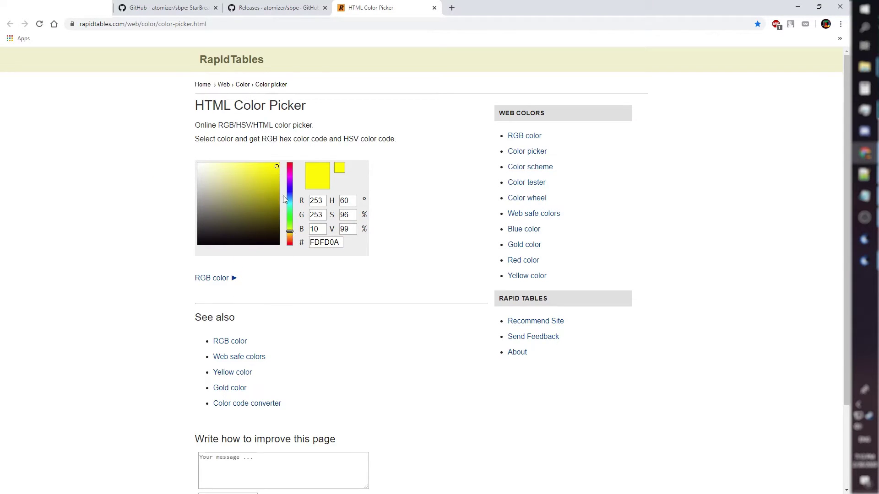
left_click(278, 198)
left_click(290, 224)
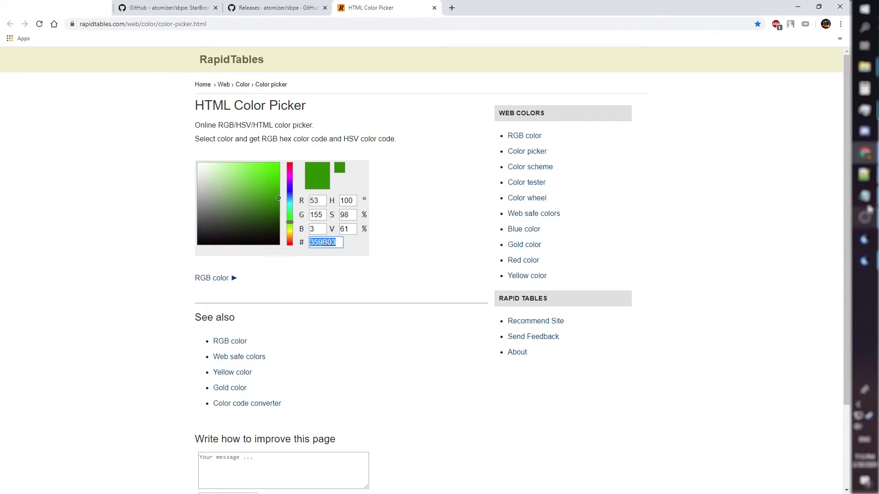
left_click(865, 174)
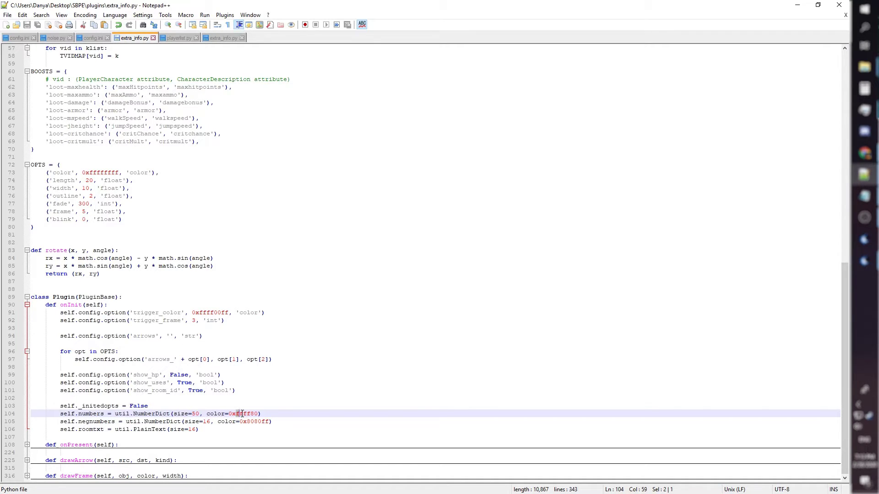
type("359B03")
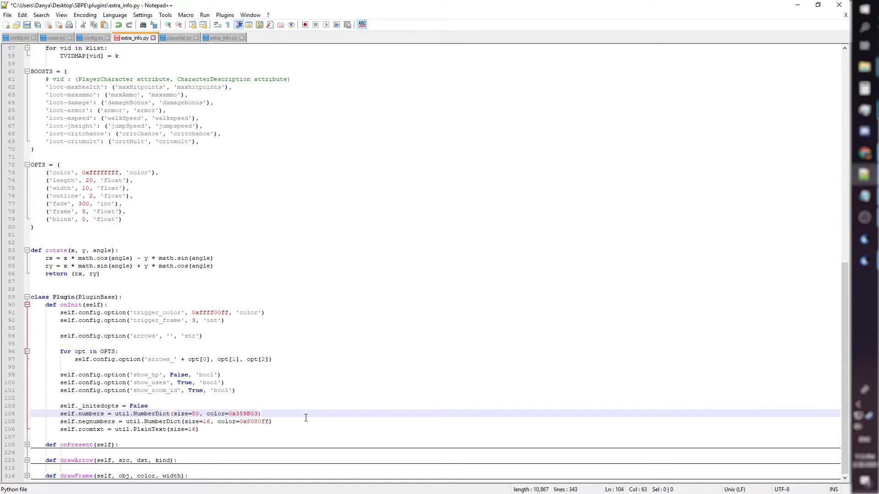
key("ctrl+s")
left_click(864, 261)
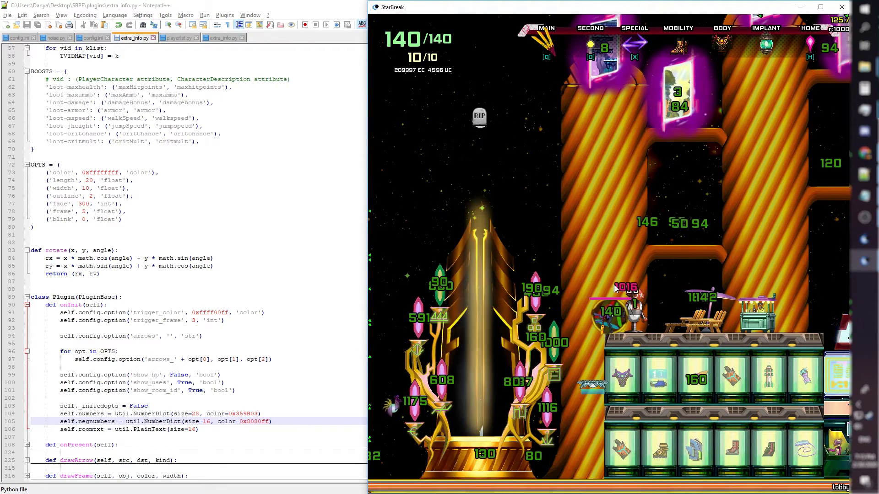
Step: Change the negative-number size on line 105 of extra_info.py from 16 to 50
left_click(204, 421)
key("Delete")
key("Delete")
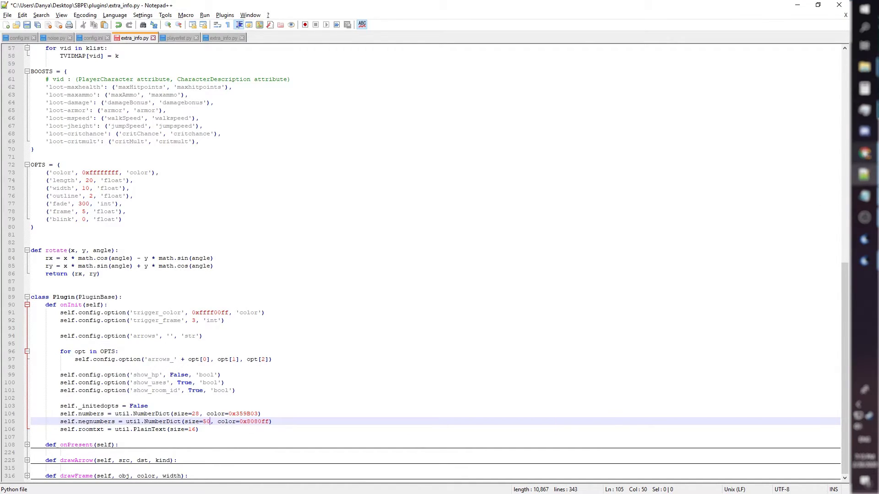
left_click(864, 152)
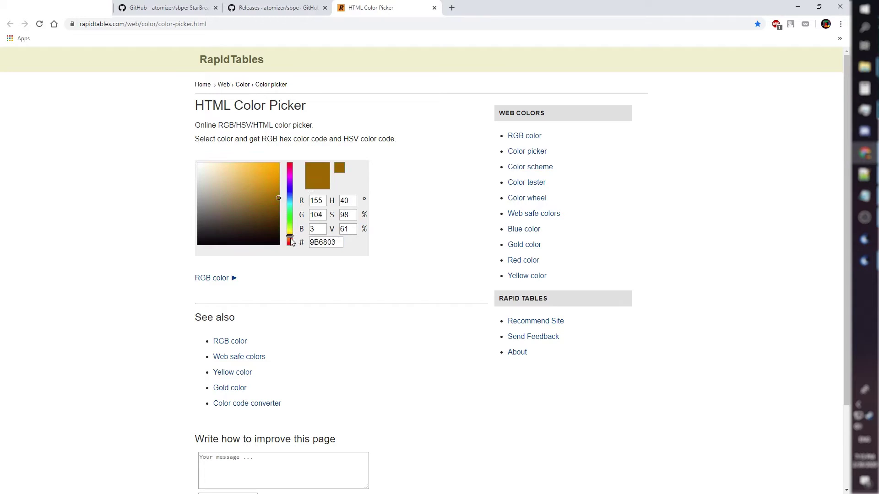
Step: Pick orange-red D55231 as the negative-number colour in extra_info.py and save
left_click(290, 242)
left_click(261, 179)
left_click(336, 243)
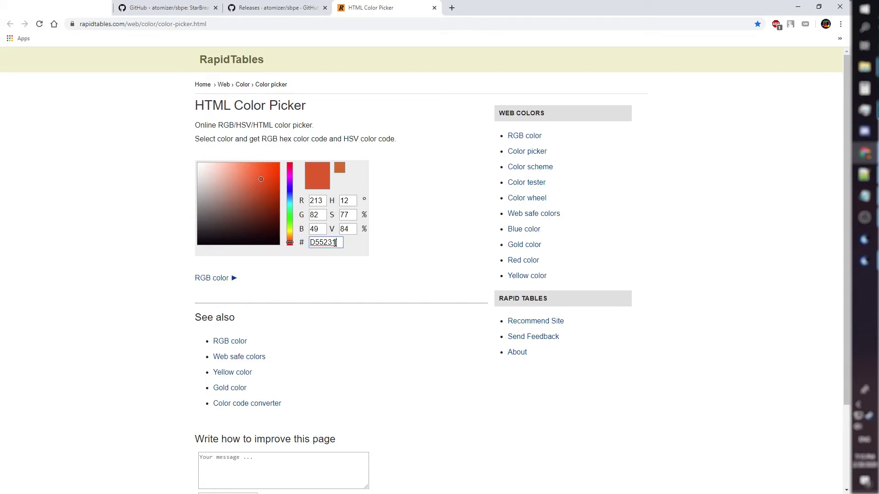
left_click(865, 175)
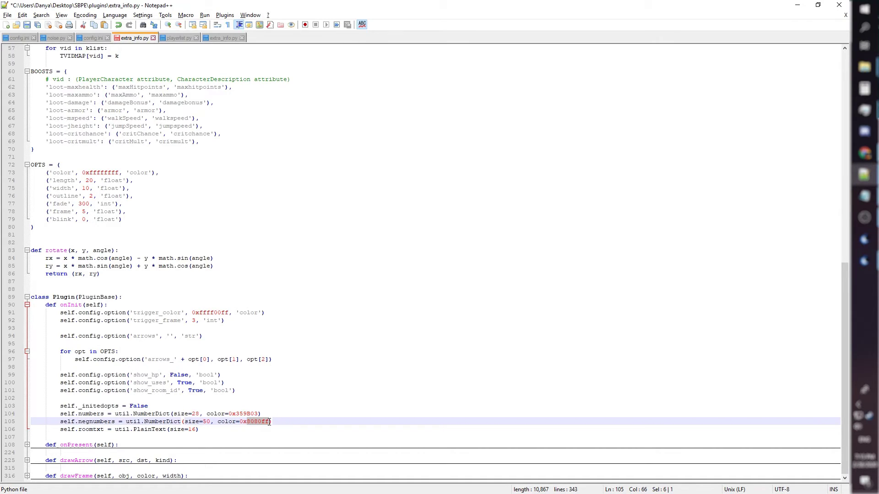
key("ctrl+s")
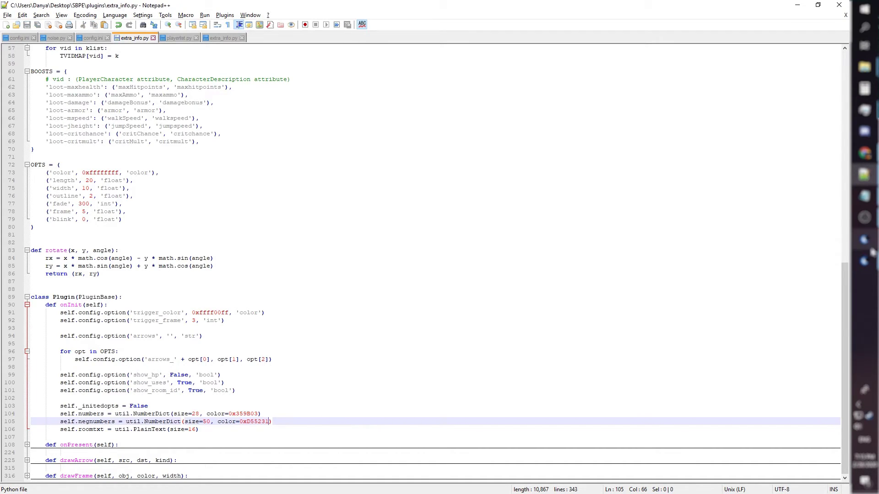
Step: Attack in StarBreak to compare the damage numbers, then return home with H
left_click(864, 261)
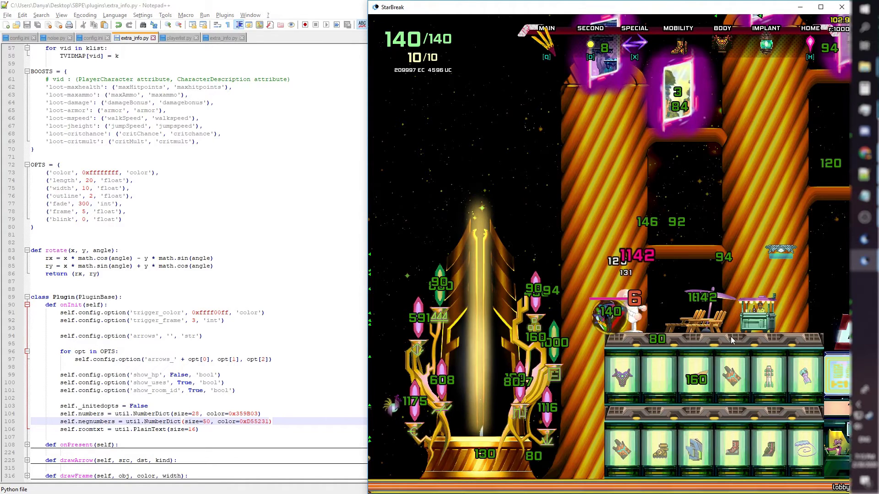
left_click(651, 300)
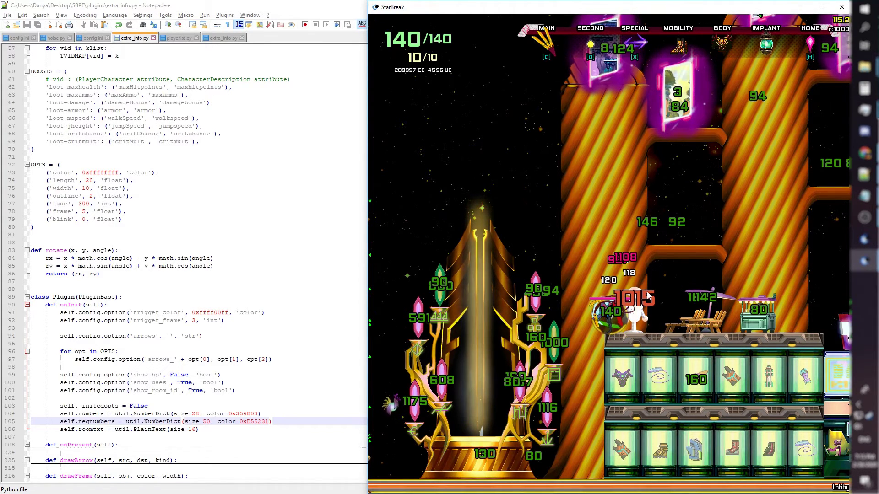
left_click(661, 294)
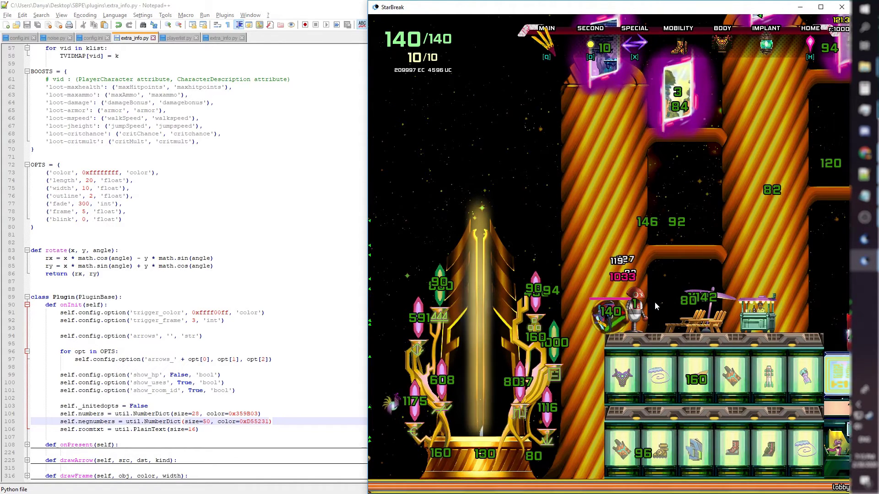
key("h")
left_click(197, 429)
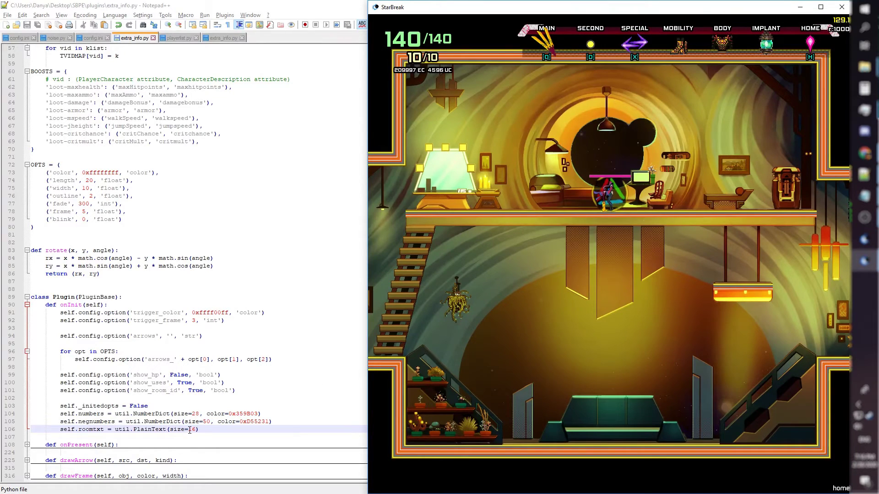
Step: Set the room-text size on line 106 to 70, save, check the home label, then clear it
key("BackSpace")
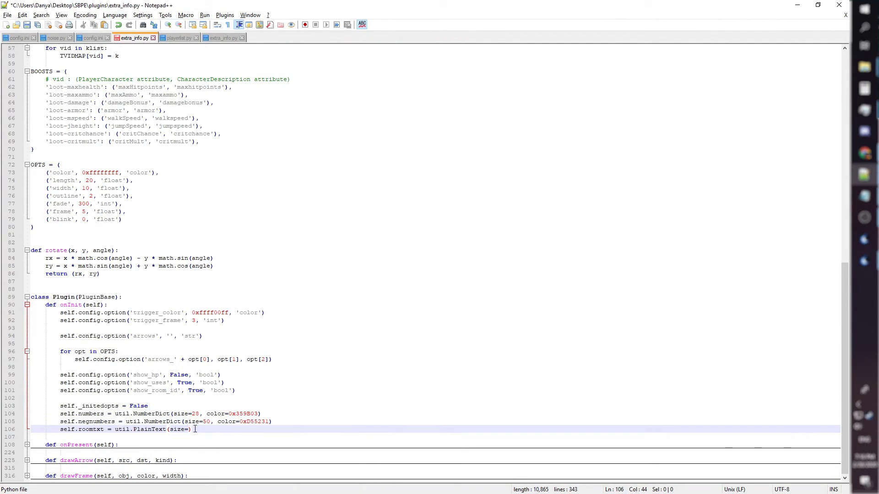
key("ctrl+s")
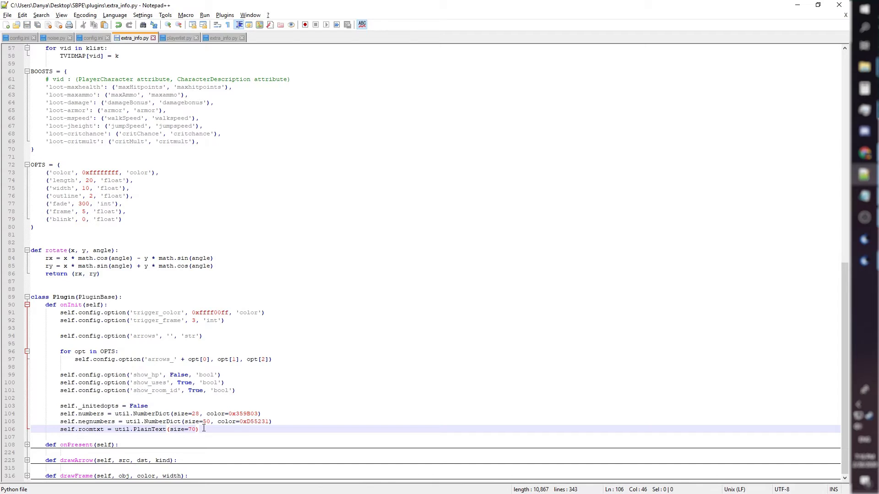
left_click(865, 262)
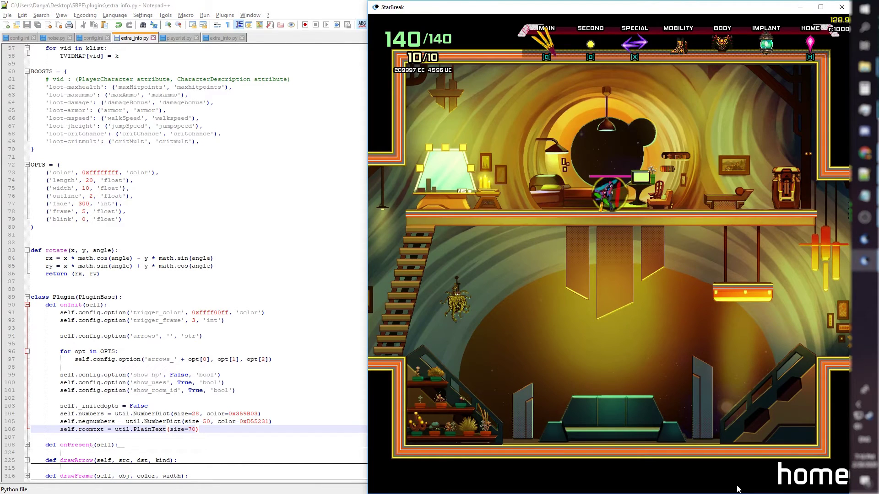
left_click(191, 431)
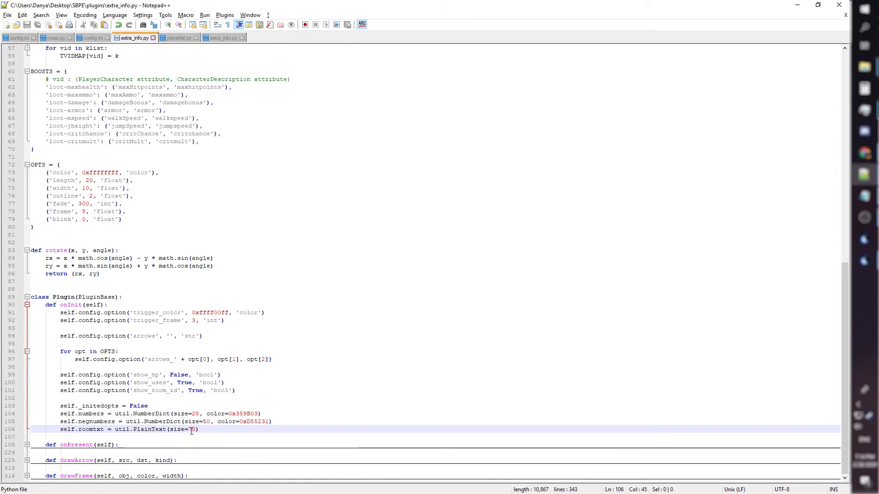
key("BackSpace")
key("Delete")
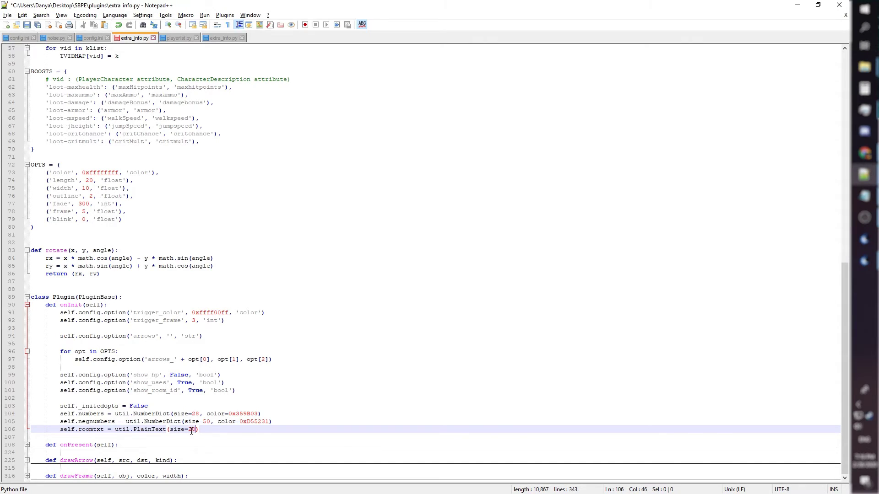